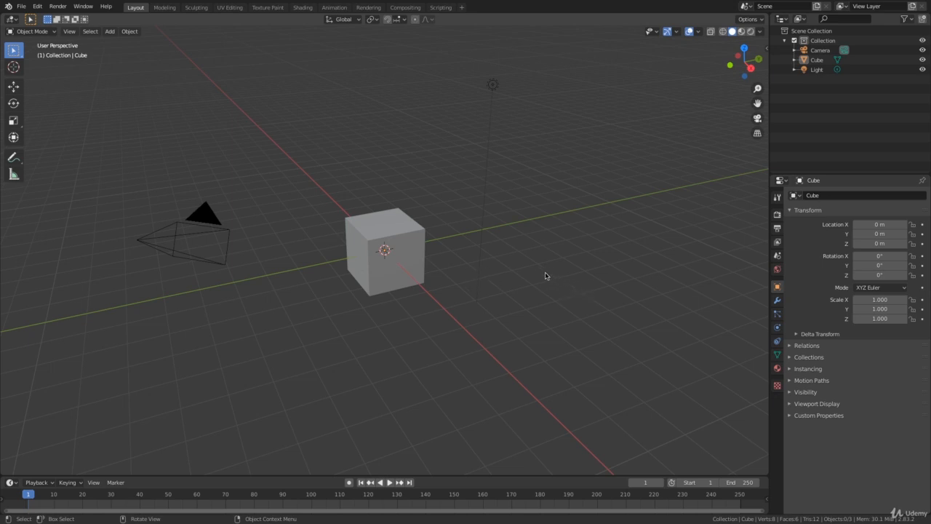
Delete all the default objects from the scene: camera, cube and light
key("a")
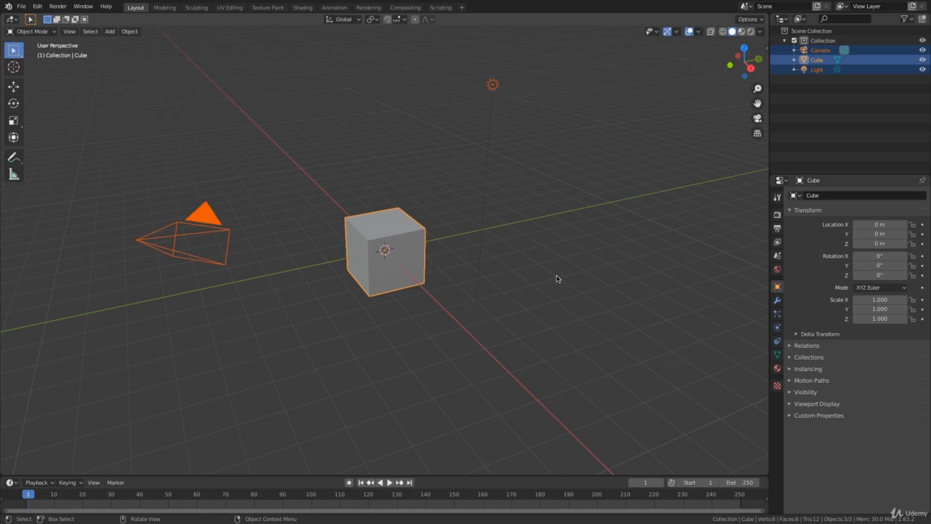
key("x")
left_click(518, 277)
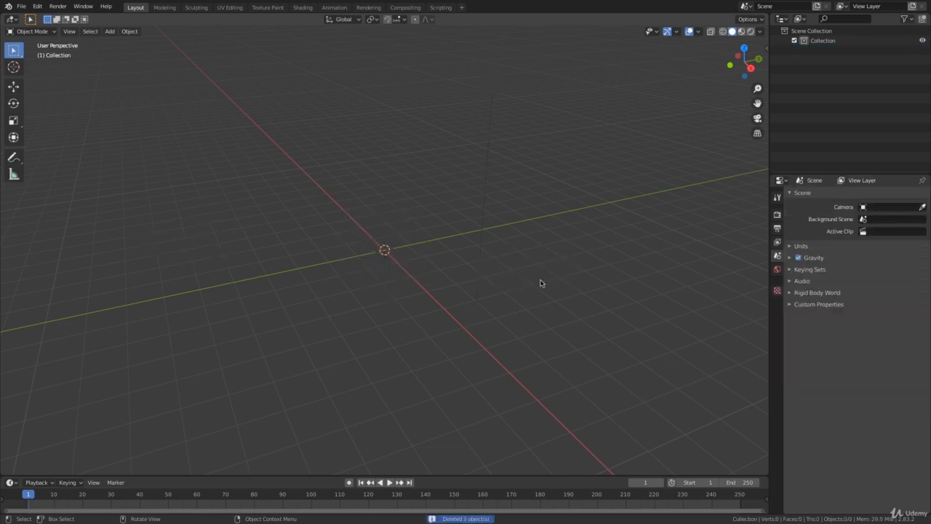
Add a plane mesh at the world origin
mouse_move(493, 264)
middle_mouse_down()
mouse_move(630, 254)
mouse_move(487, 272)
mouse_move(493, 267)
middle_mouse_up()
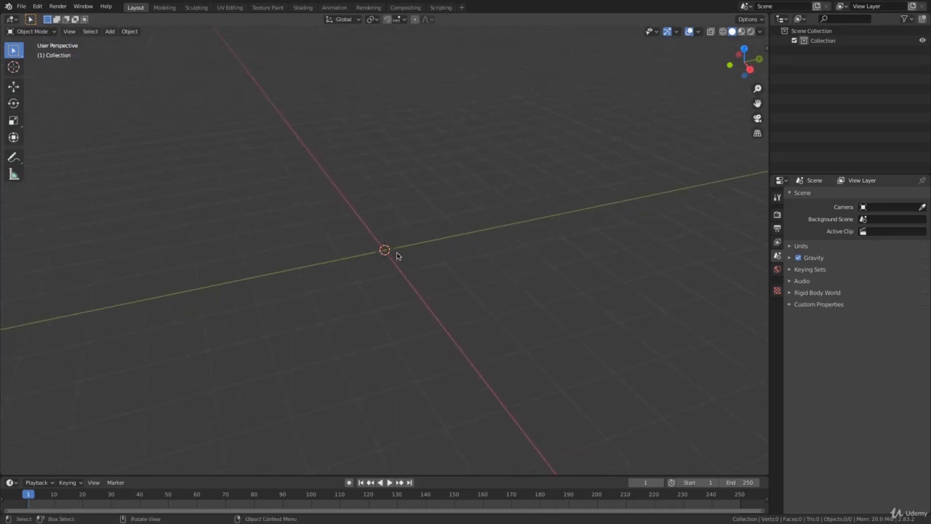
mouse_move(397, 254)
middle_mouse_down()
mouse_move(393, 235)
mouse_move(397, 269)
middle_mouse_up()
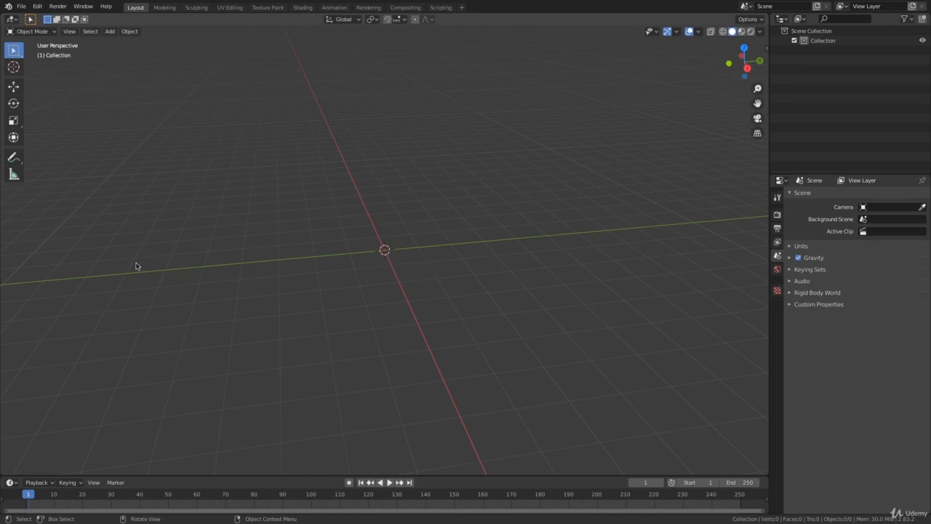
key("shift+a")
middle_click_drag(364, 258, 466, 250)
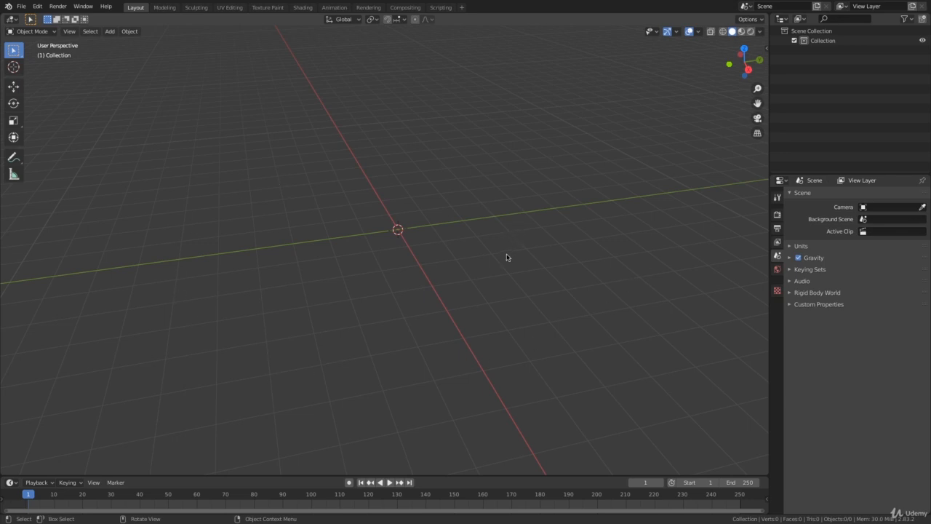
key("shift+a")
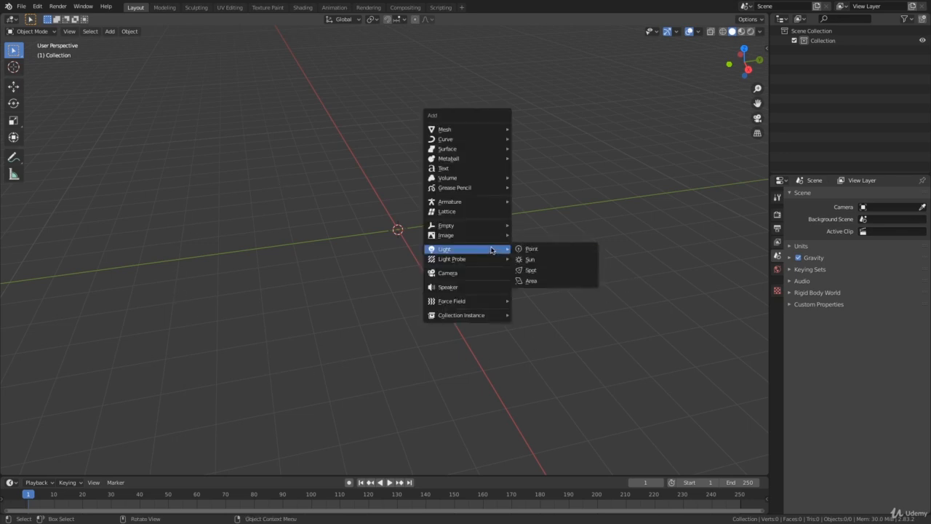
mouse_move(456, 130)
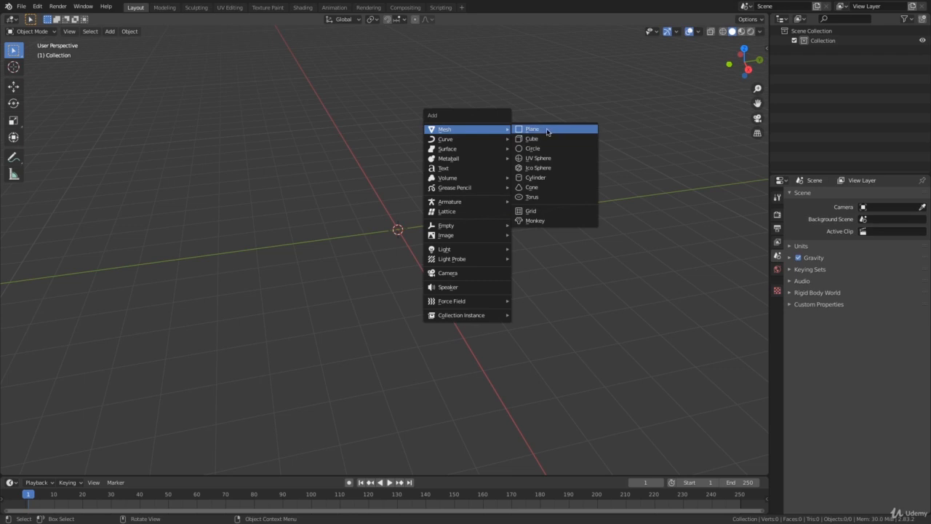
left_click(545, 130)
Scale the plane up uniformly by a factor of about 10.8 to form a large floor
middle_click_drag(557, 245, 487, 230)
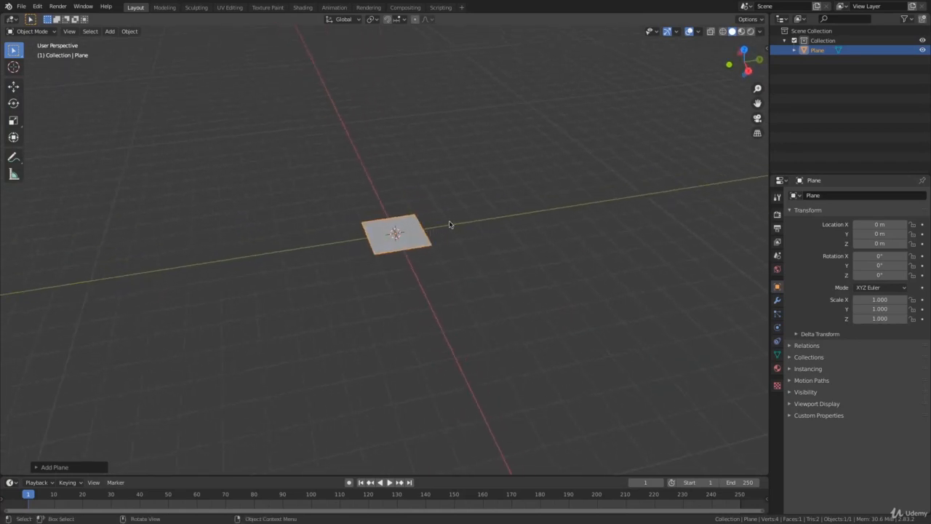
key("s")
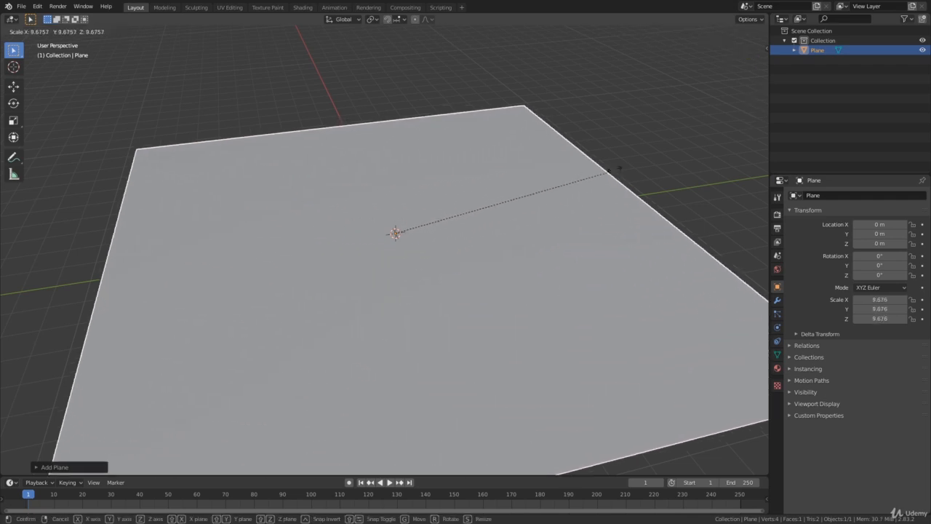
left_click(617, 168)
Add a cube mesh at the centre of the floor plane
middle_click_drag(537, 249, 509, 239)
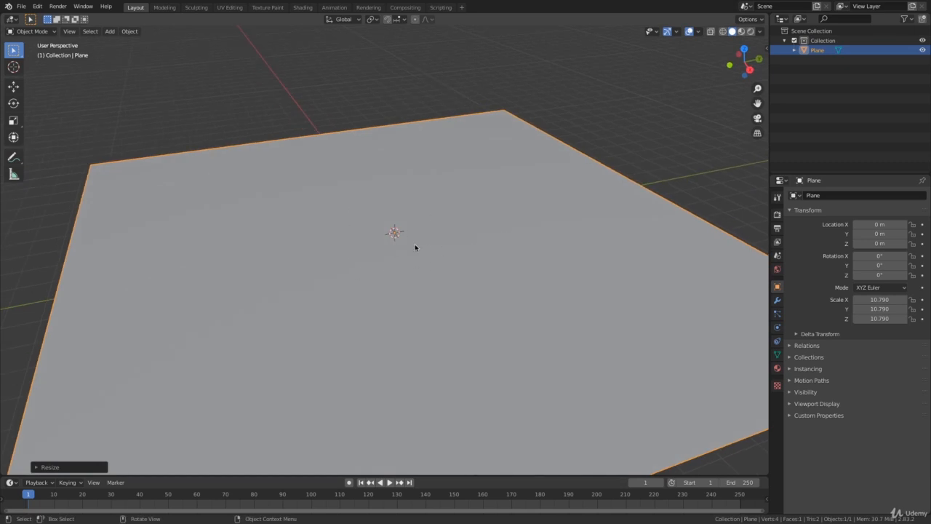
middle_click_drag(415, 247, 424, 255)
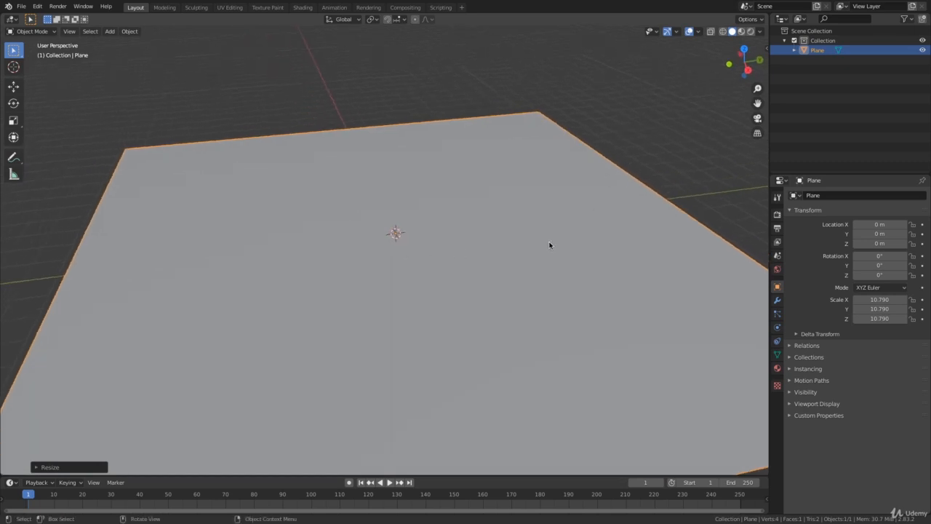
key("shift+a")
mouse_move(551, 245)
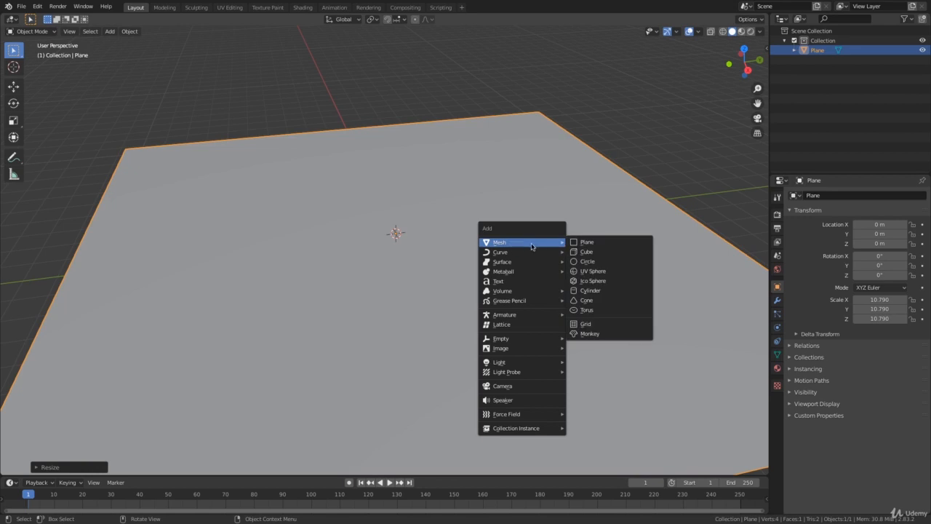
left_click(597, 252)
Move the cube up 1 m along the global Z axis so it rests on the plane
middle_click_drag(592, 264, 495, 233)
left_click(461, 229)
left_click(418, 218)
key("g")
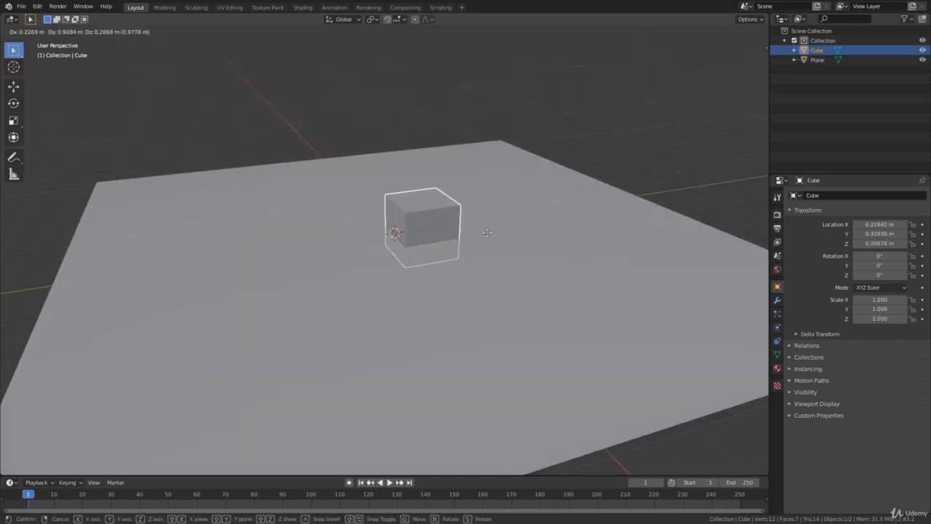
key("z")
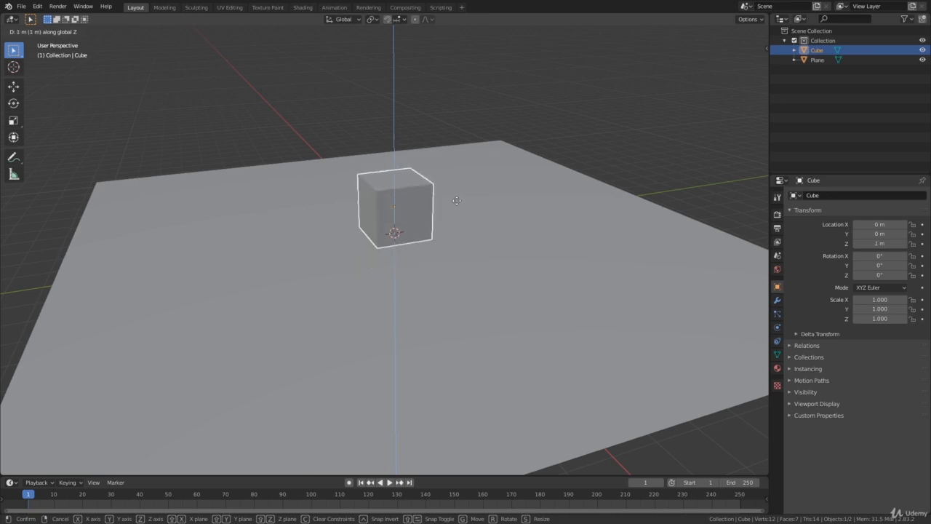
left_click(463, 202)
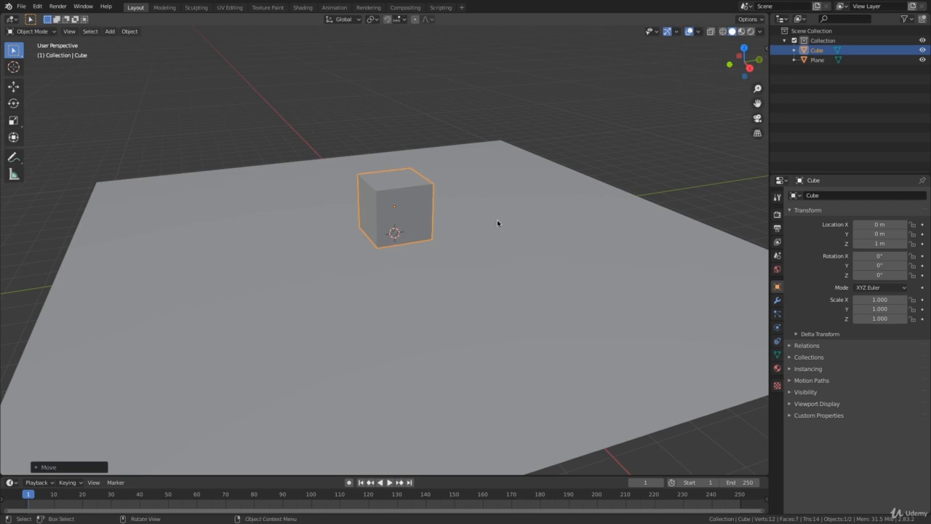
Deselect everything and add a point light at the world origin
middle_click_drag(497, 219, 461, 247)
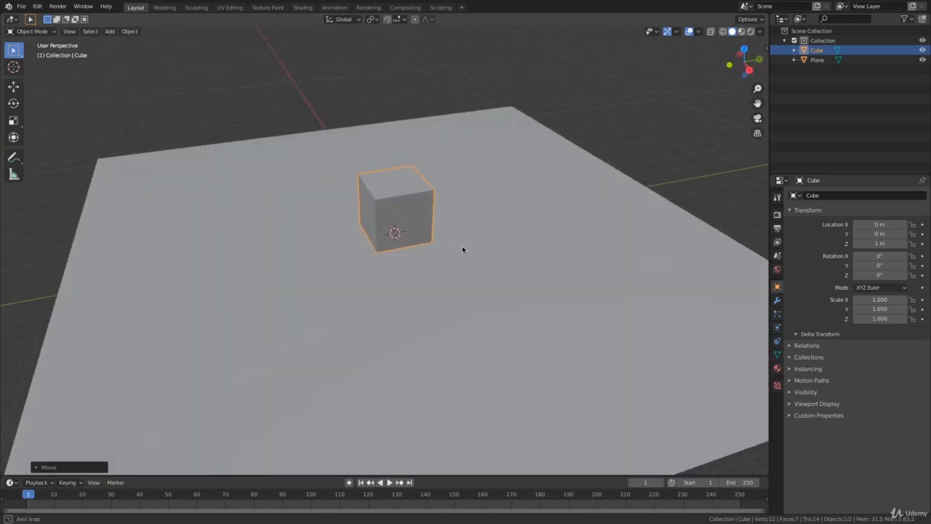
left_click(129, 32)
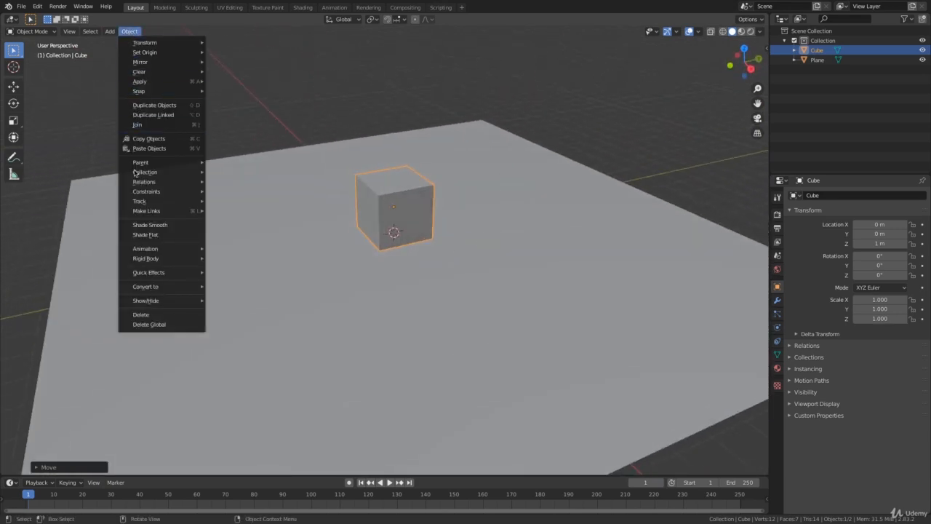
left_click(110, 32)
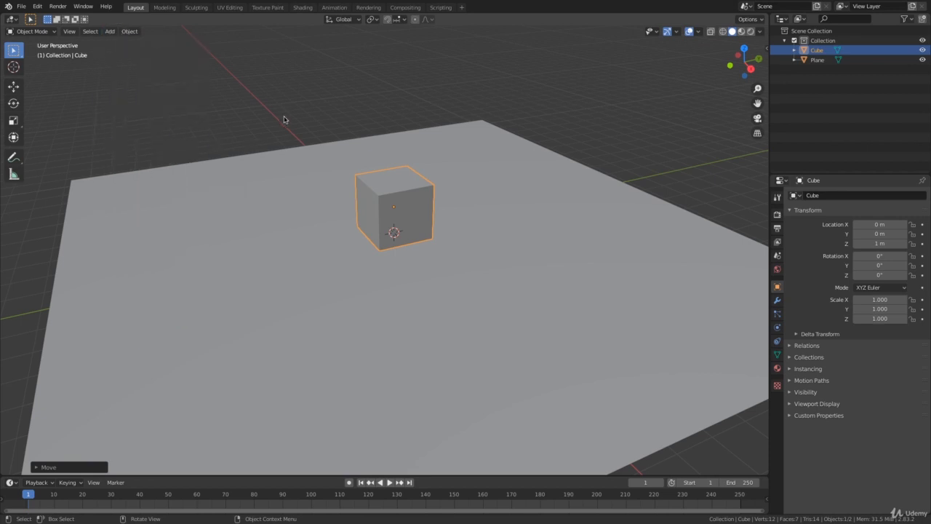
key("alt+a")
middle_click_drag(439, 206, 449, 239)
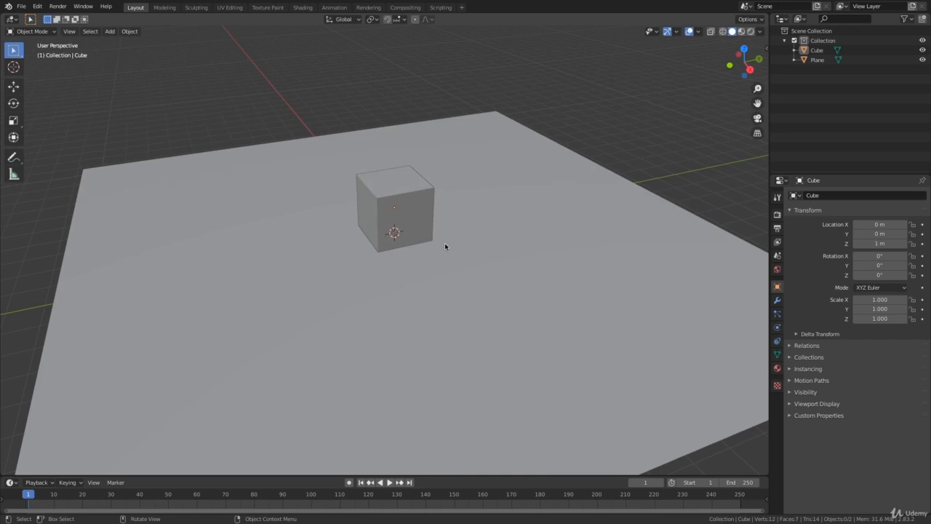
key("shift+a")
mouse_move(448, 243)
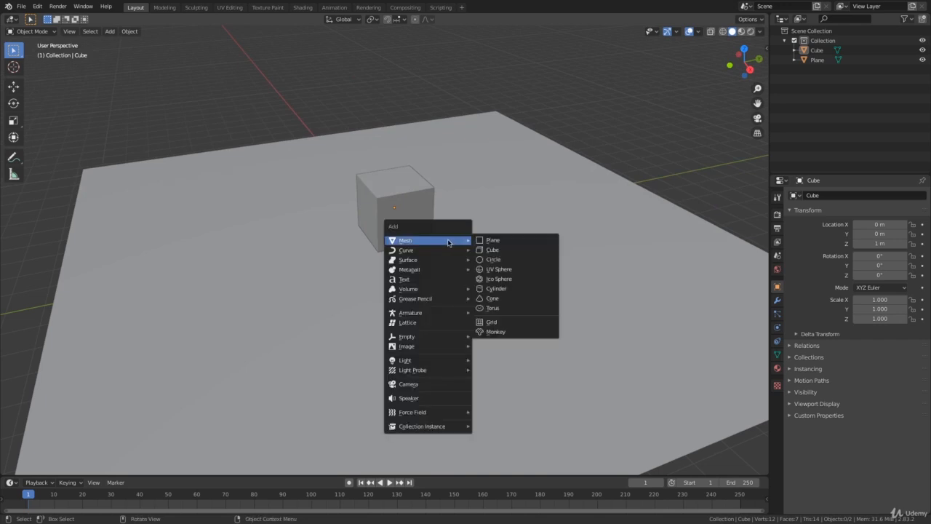
mouse_move(415, 362)
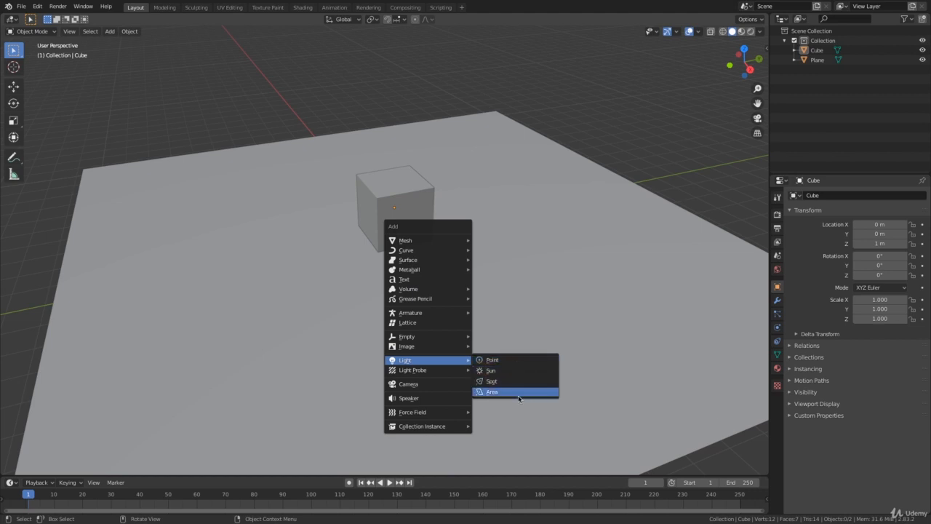
left_click(509, 361)
Raise the point light about 5.2 m along the global Z axis, above the cube
scroll(476, 254, "up", 10)
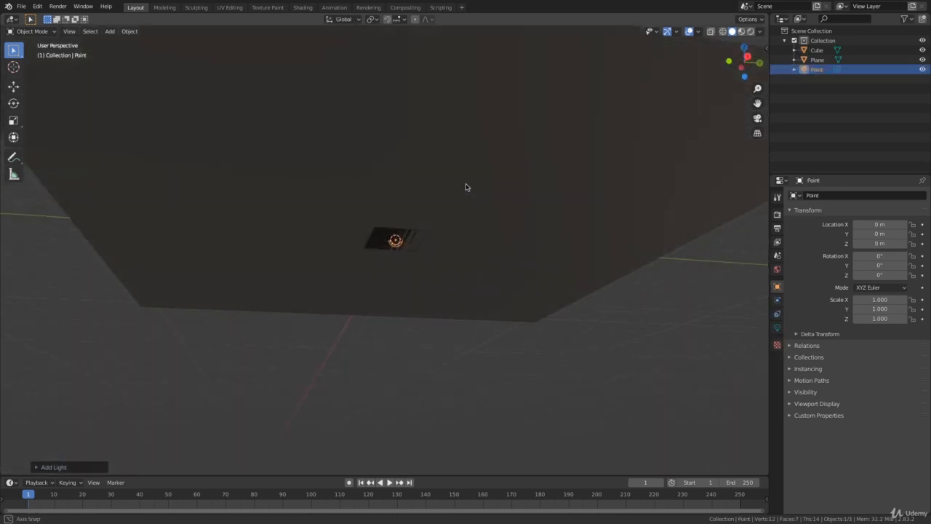
middle_click_drag(466, 187, 408, 240)
scroll(402, 258, "down", 8)
middle_click_drag(396, 279, 478, 251)
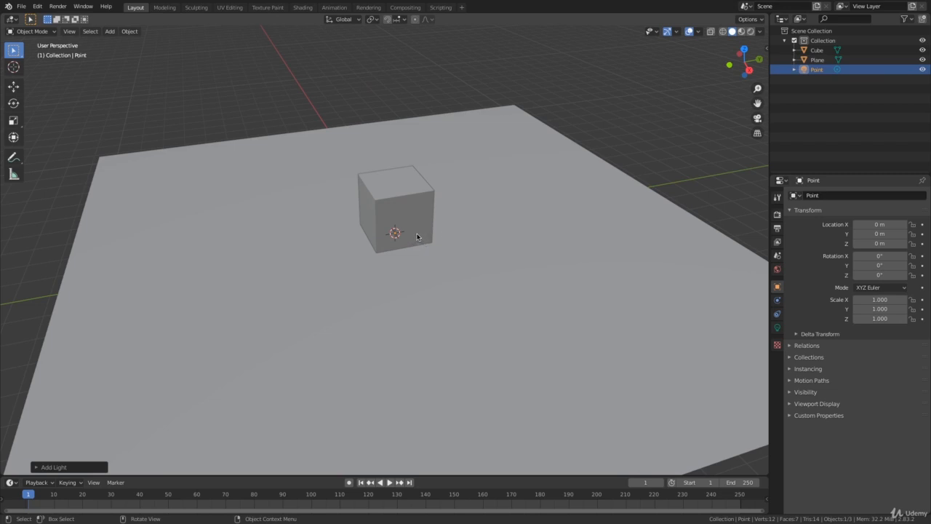
key("g")
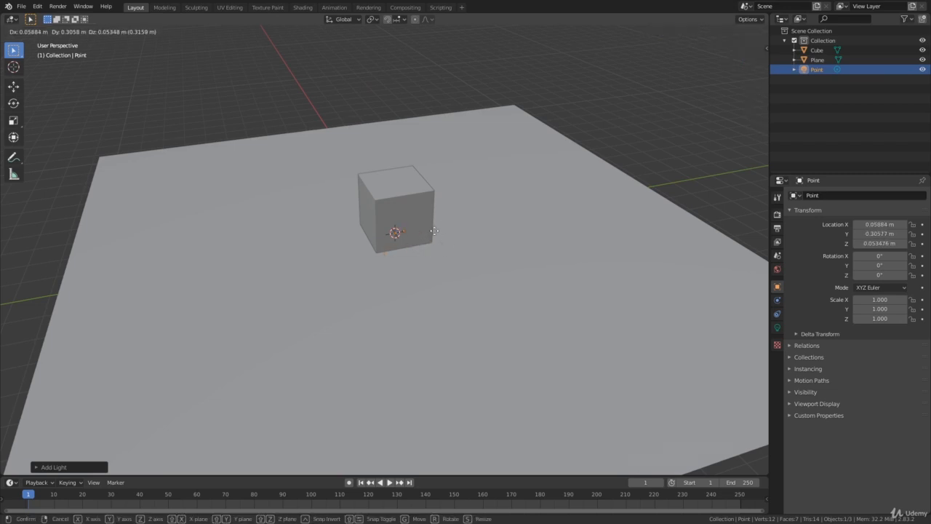
key("z")
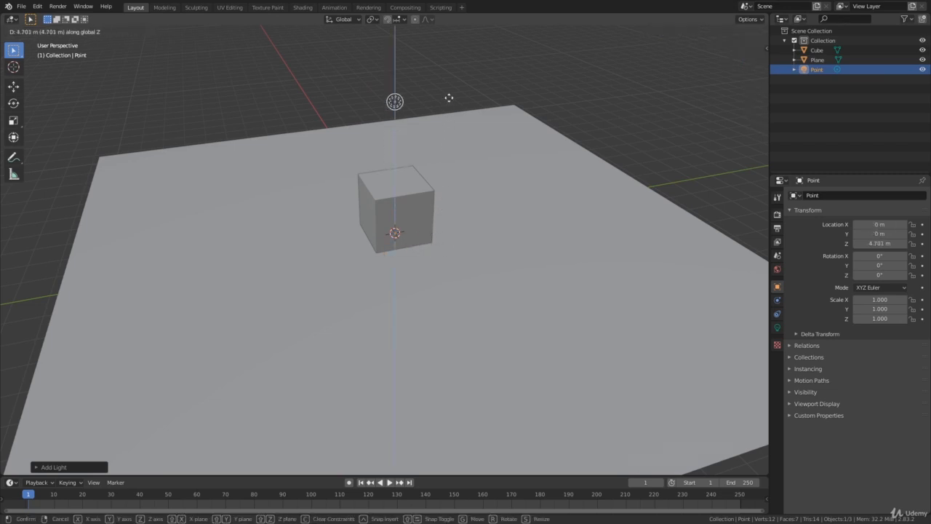
left_click(446, 85)
Move the point light about -5.2 m along the global Y axis and deselect it
middle_click_drag(447, 87, 436, 148)
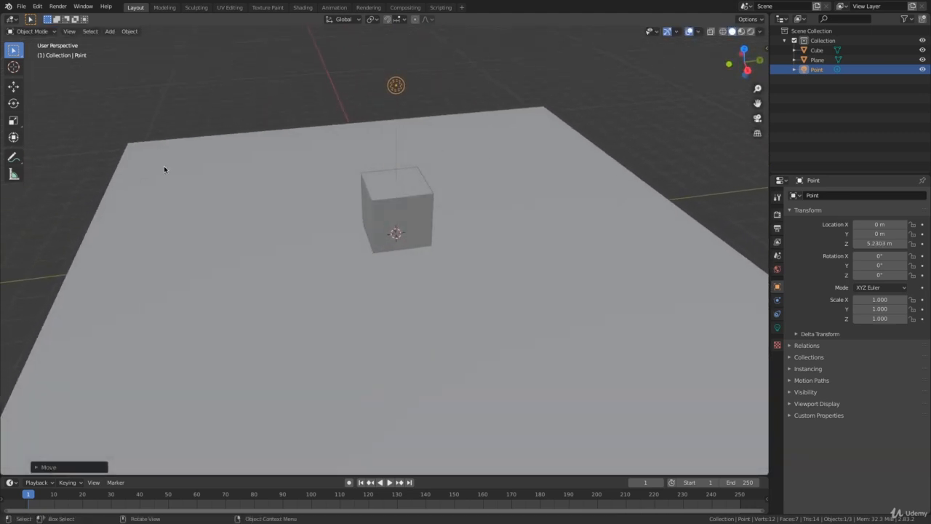
key("g")
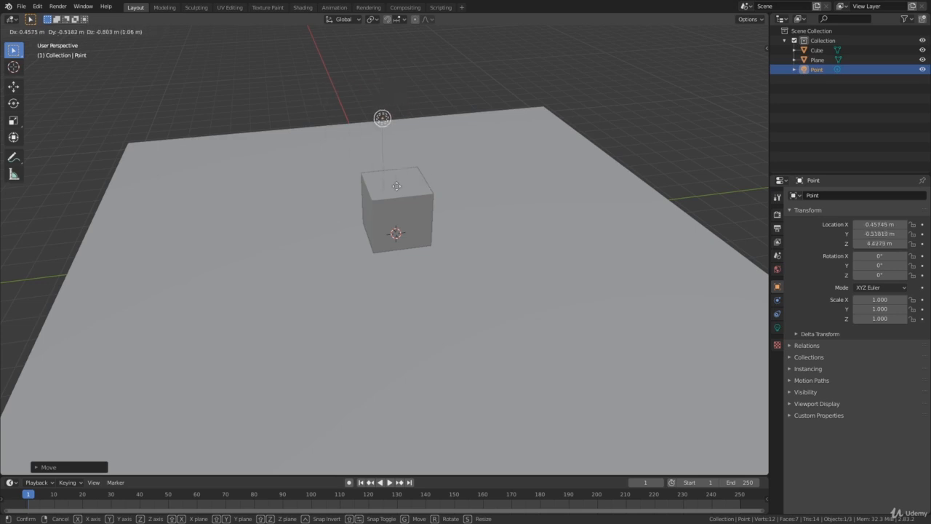
key("y")
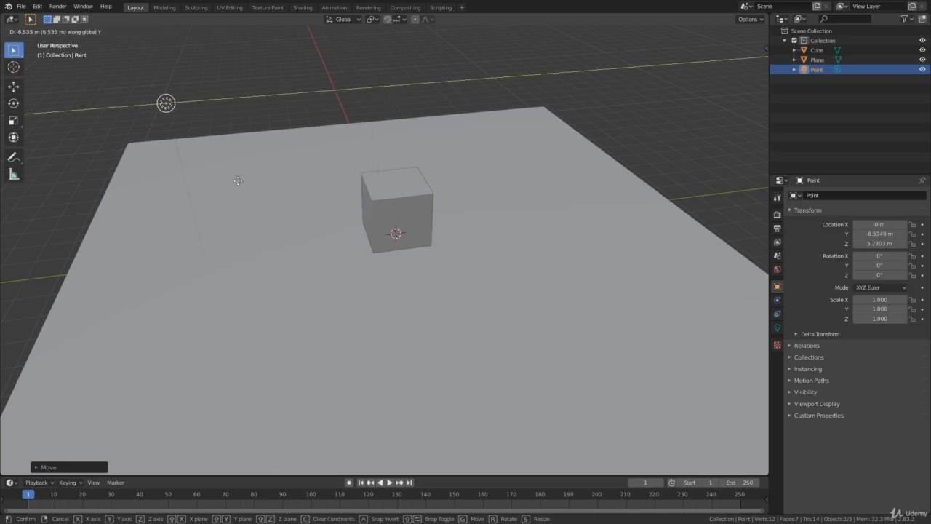
left_click(239, 180)
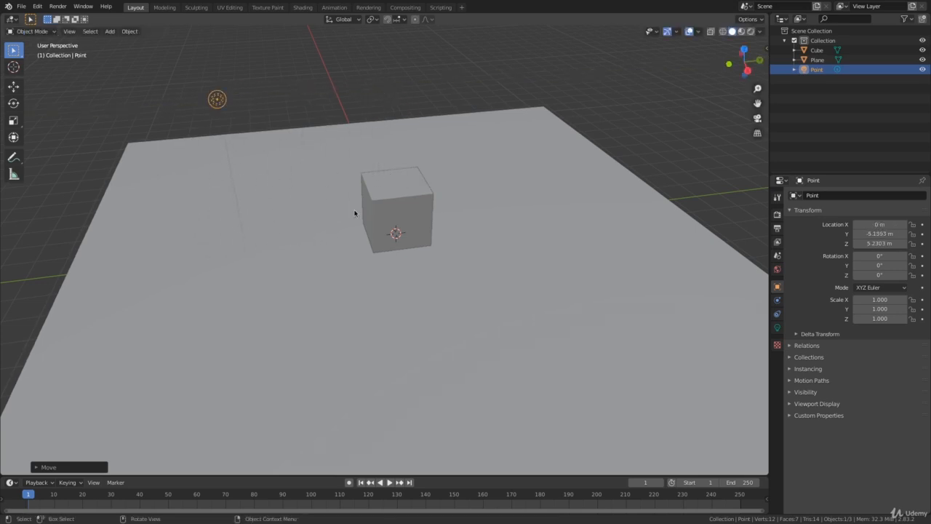
middle_click_drag(356, 214, 377, 216)
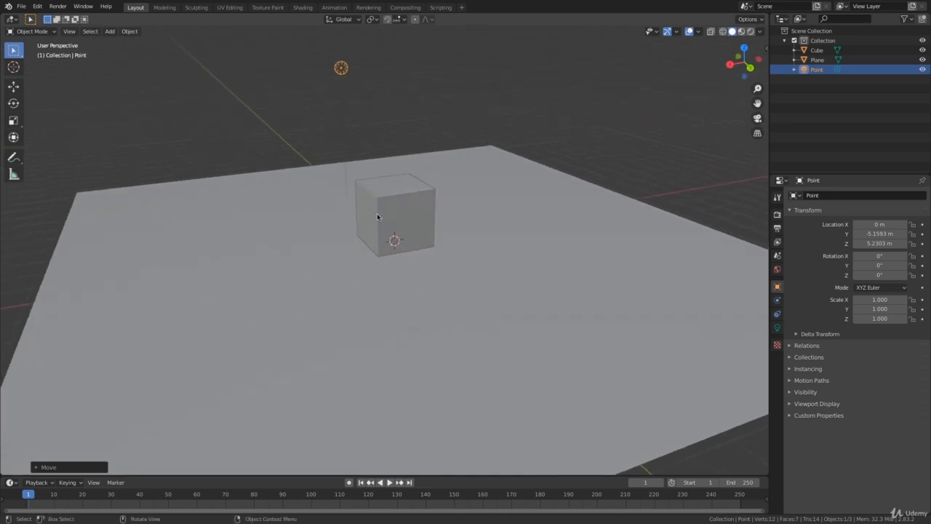
left_click(573, 152)
Inspect the scene in wireframe viewport shading and return the display to solid shading
middle_click_drag(573, 152, 264, 104)
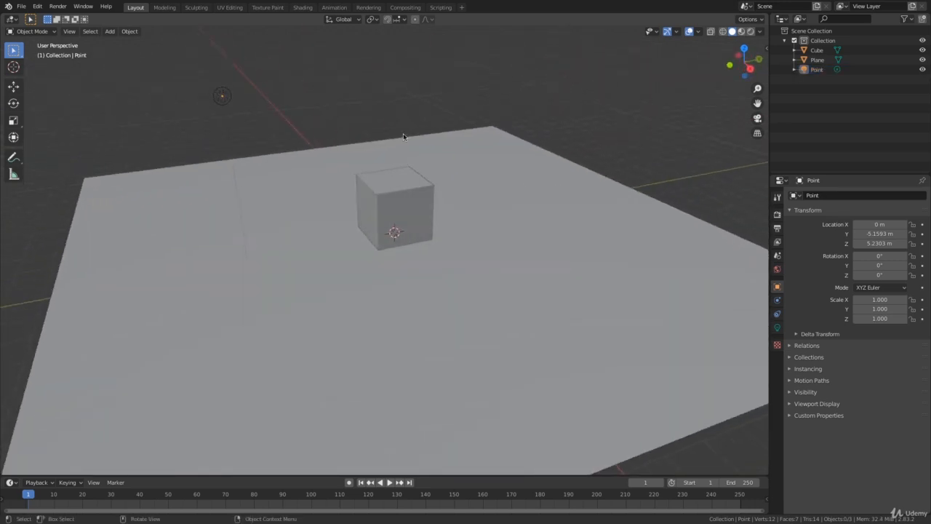
middle_click_drag(403, 136, 456, 170)
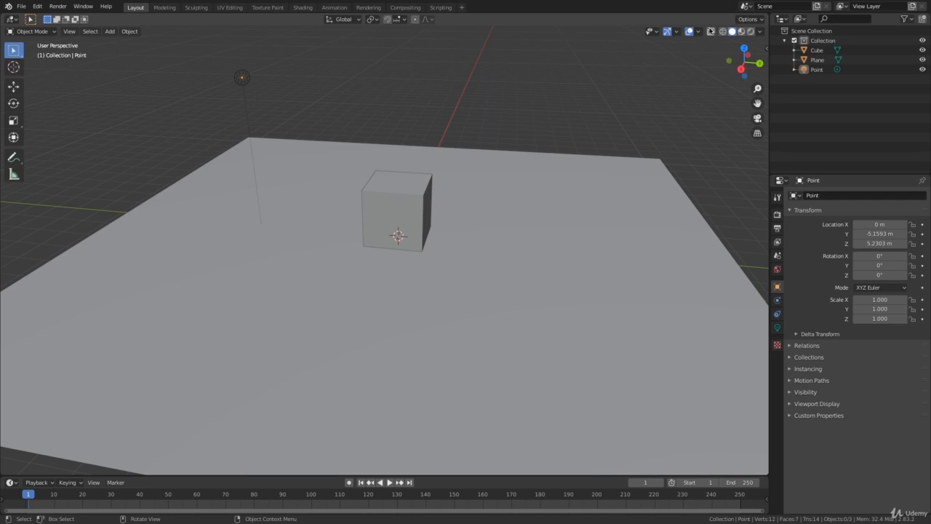
left_click(722, 31)
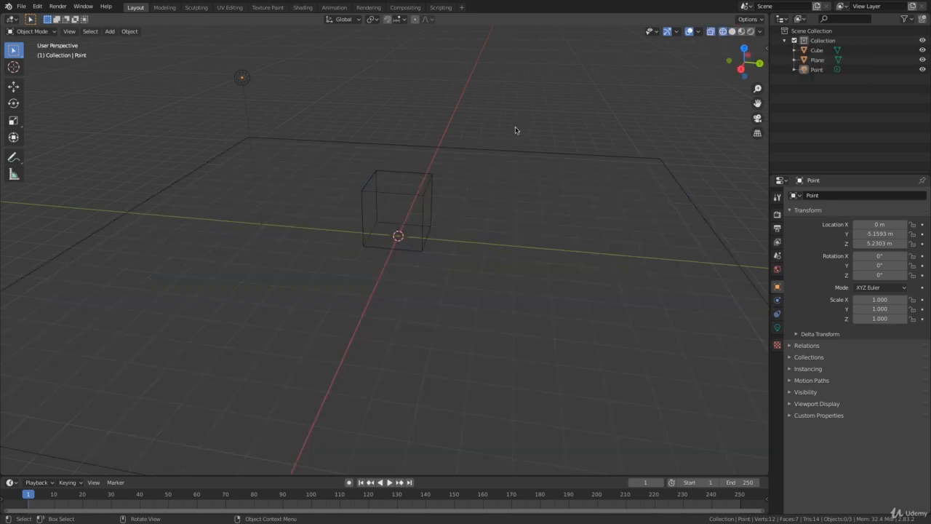
middle_click_drag(514, 130, 529, 165)
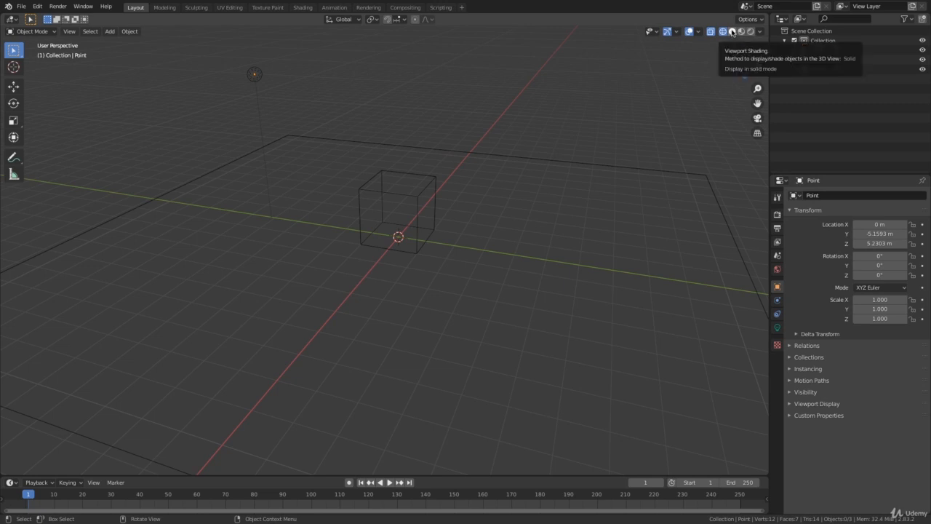
left_click(733, 32)
mouse_move(575, 107)
middle_mouse_down()
mouse_move(580, 120)
mouse_move(501, 126)
mouse_move(400, 240)
mouse_move(410, 251)
middle_mouse_up()
middle_click_drag(478, 264, 583, 166)
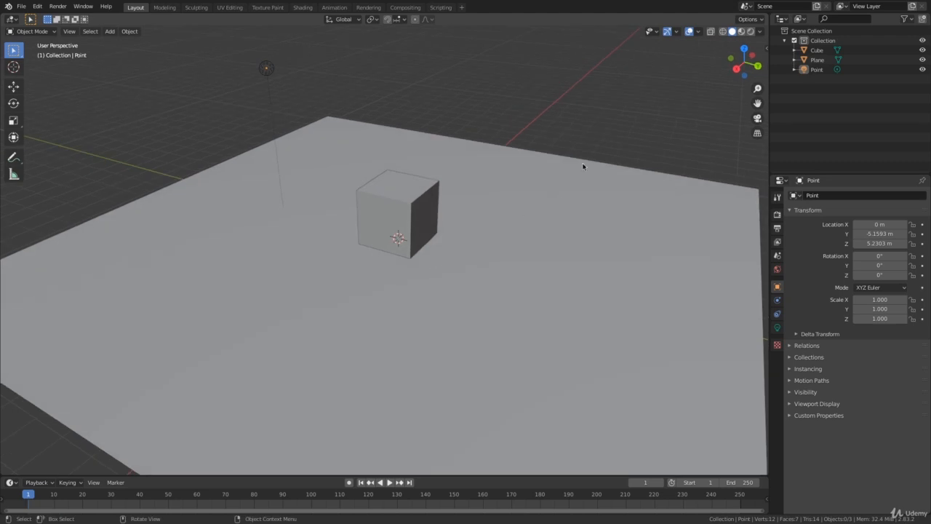
Inspect the cube and floor plane from several angles in Material Preview viewport shading
left_click(742, 33)
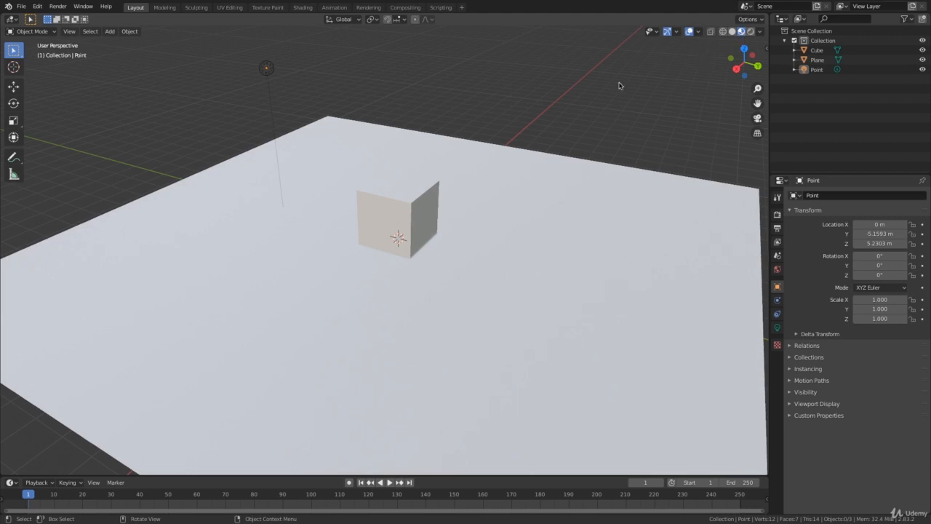
mouse_move(499, 137)
middle_mouse_down()
mouse_move(490, 129)
mouse_move(504, 141)
mouse_move(557, 139)
mouse_move(507, 131)
middle_mouse_up()
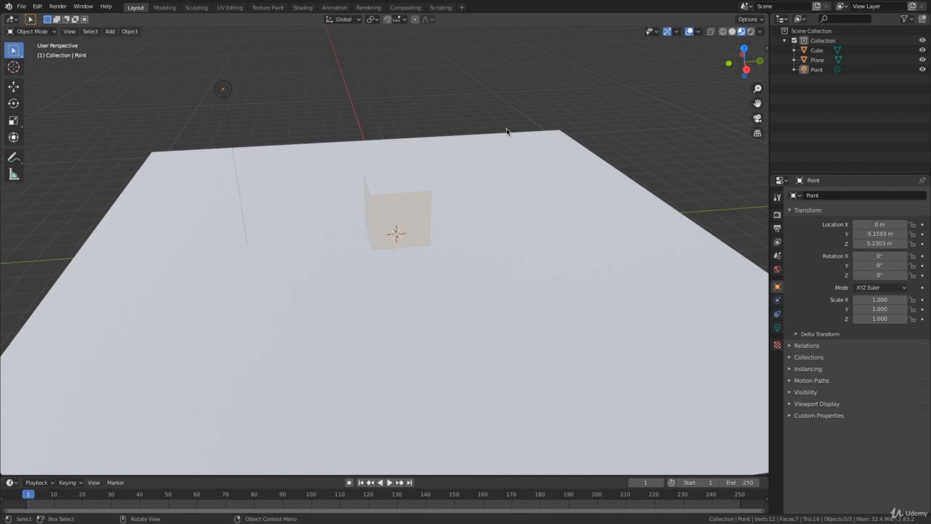
middle_click_drag(476, 220, 501, 261)
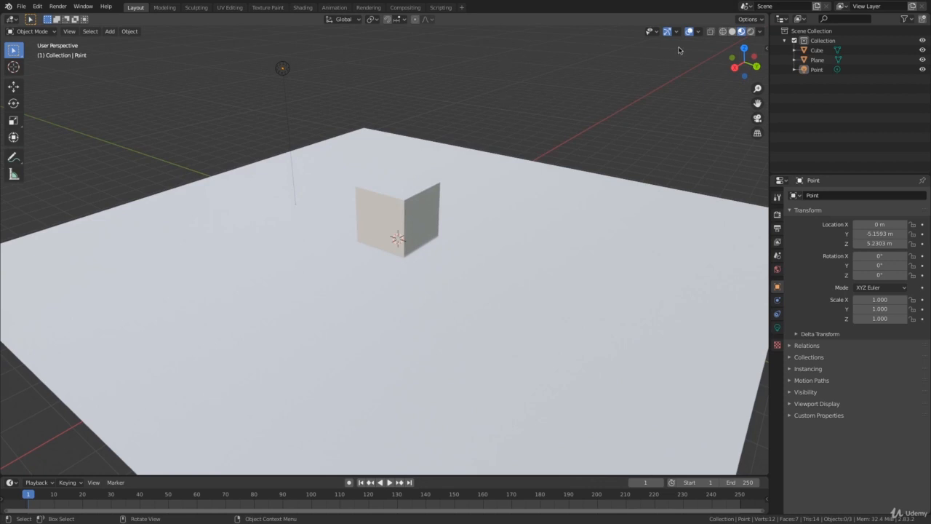
Switch the viewport to Rendered shading and set the scene's render engine to Cycles
left_click(751, 32)
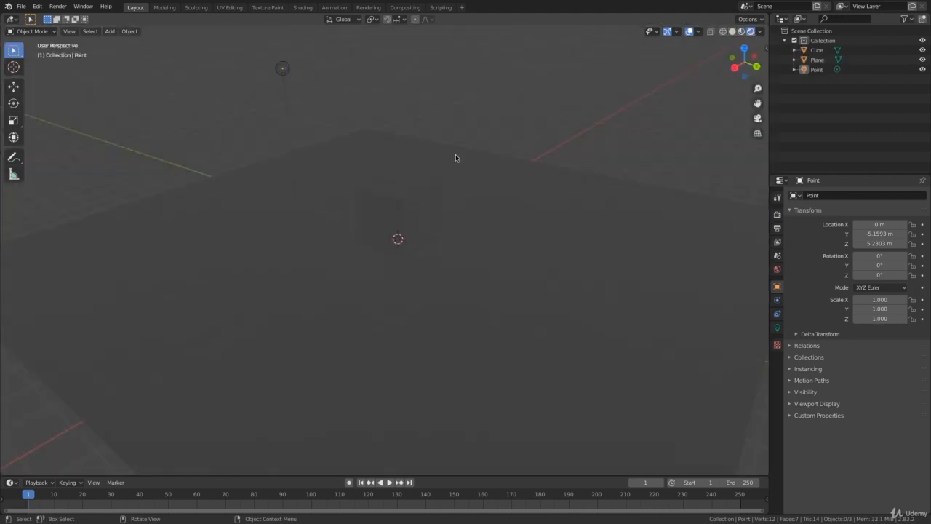
middle_click_drag(473, 121, 484, 140)
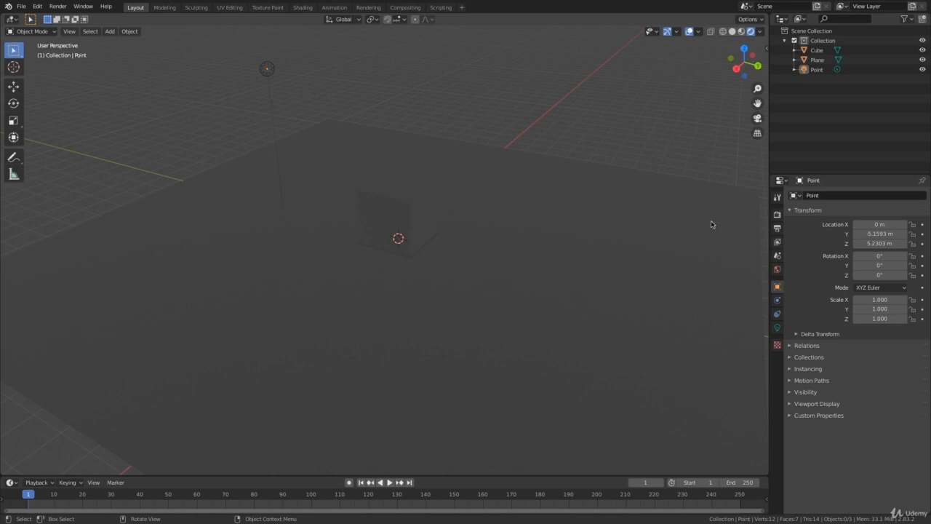
left_click(777, 213)
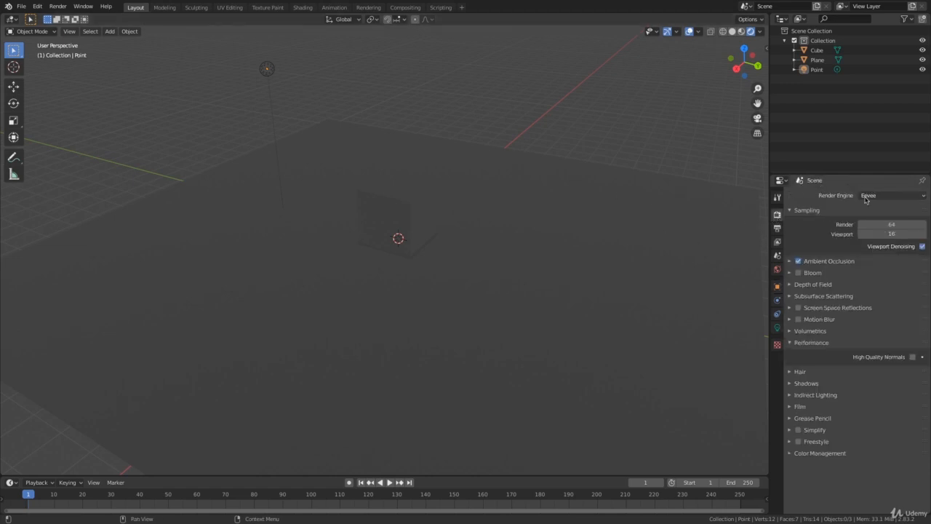
left_click(890, 196)
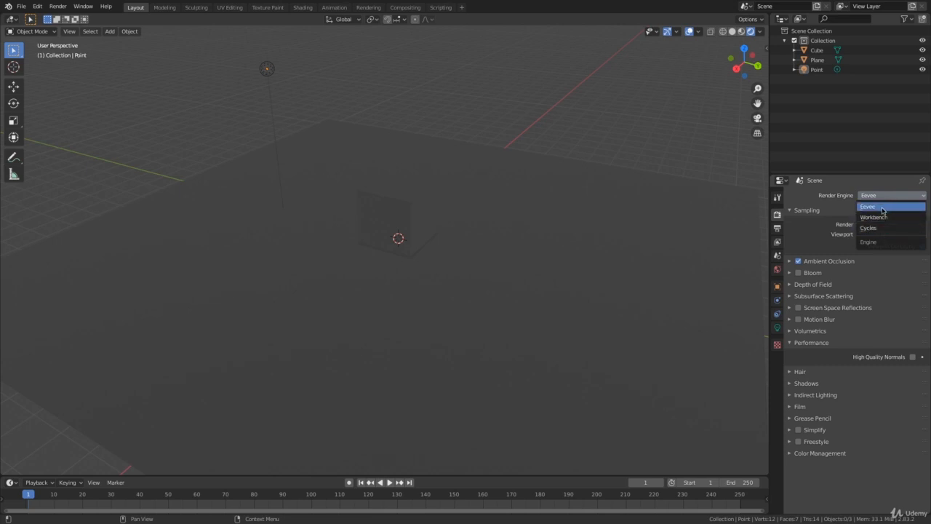
left_click(878, 210)
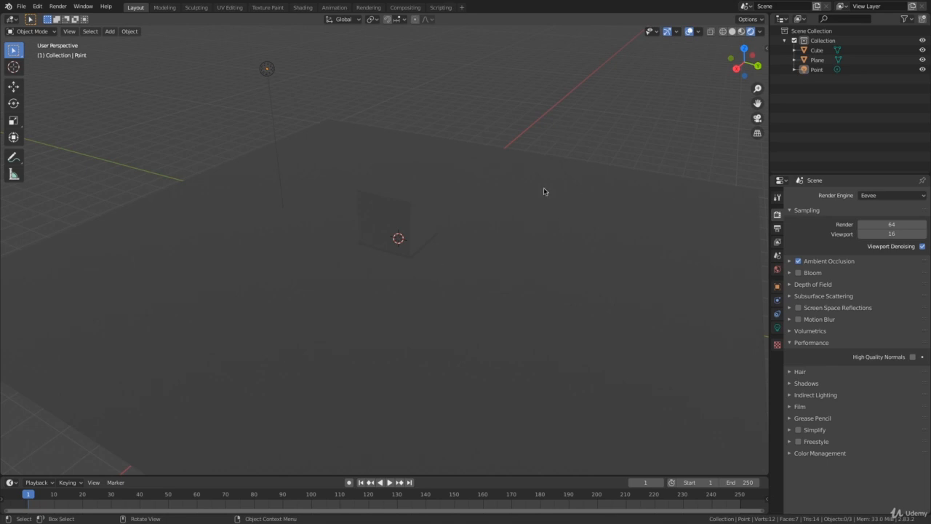
left_click(870, 197)
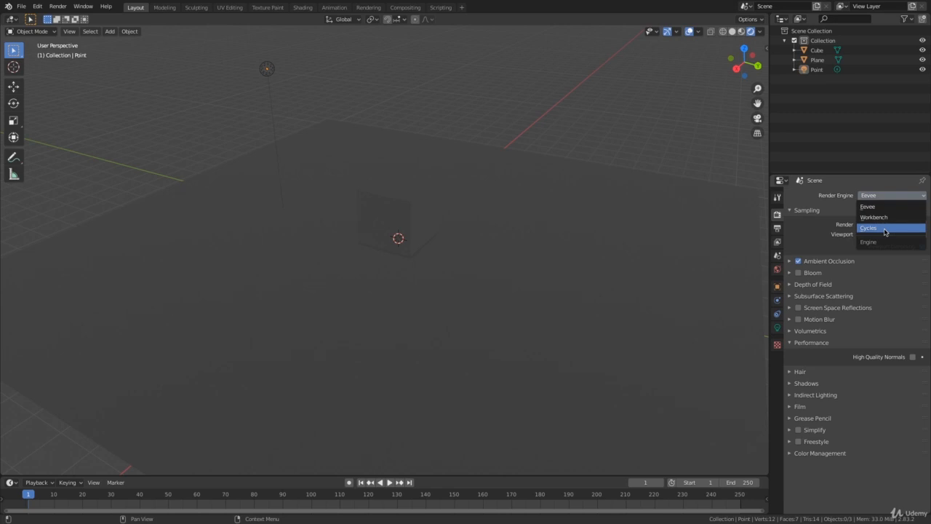
left_click(882, 195)
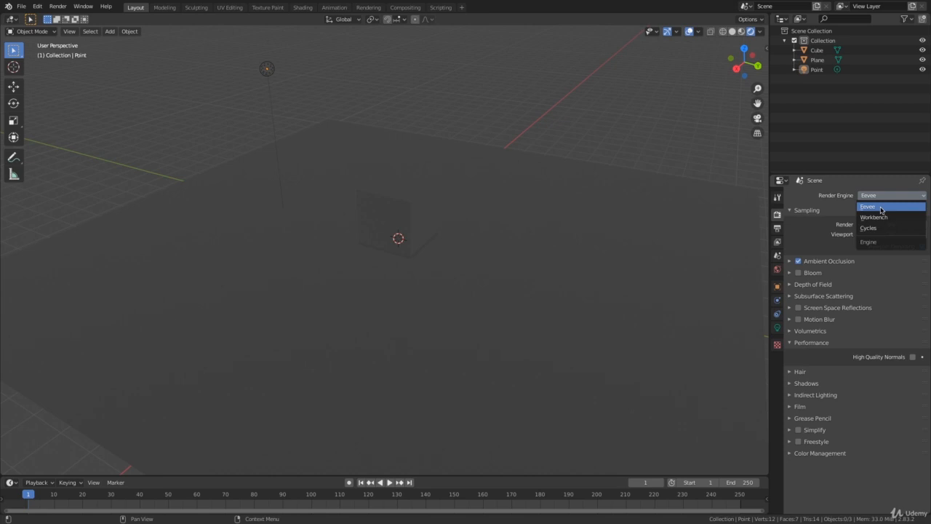
left_click(881, 210)
left_click(880, 197)
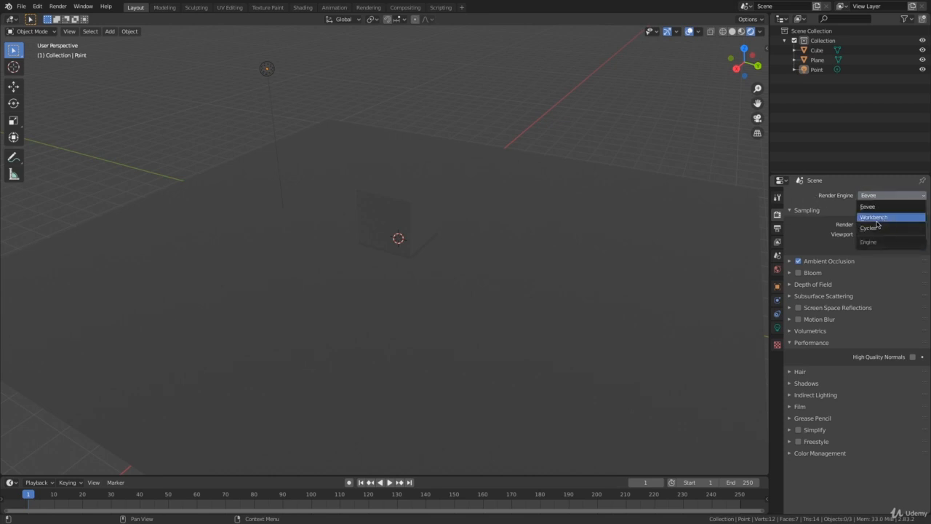
left_click(878, 228)
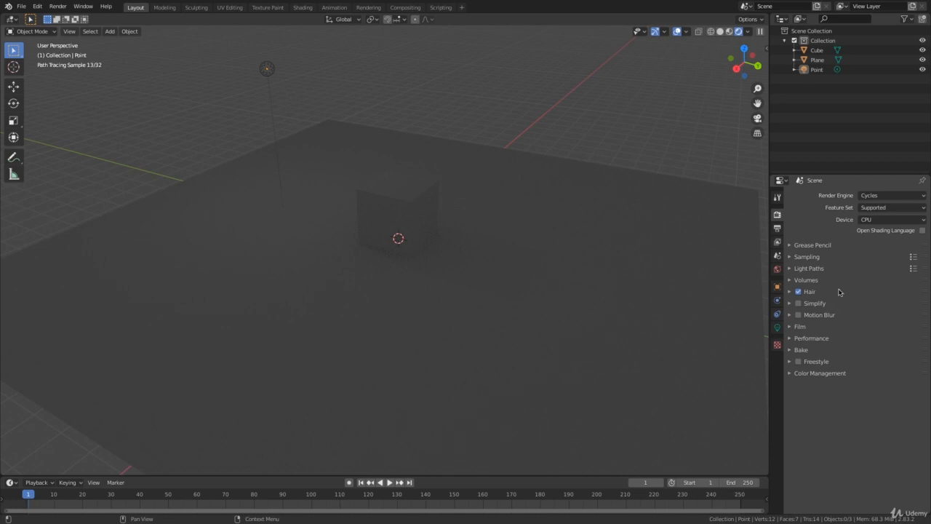
Set the Cycles performance thread count to 2 and check how the viewport render responds from another angle
left_click(802, 339)
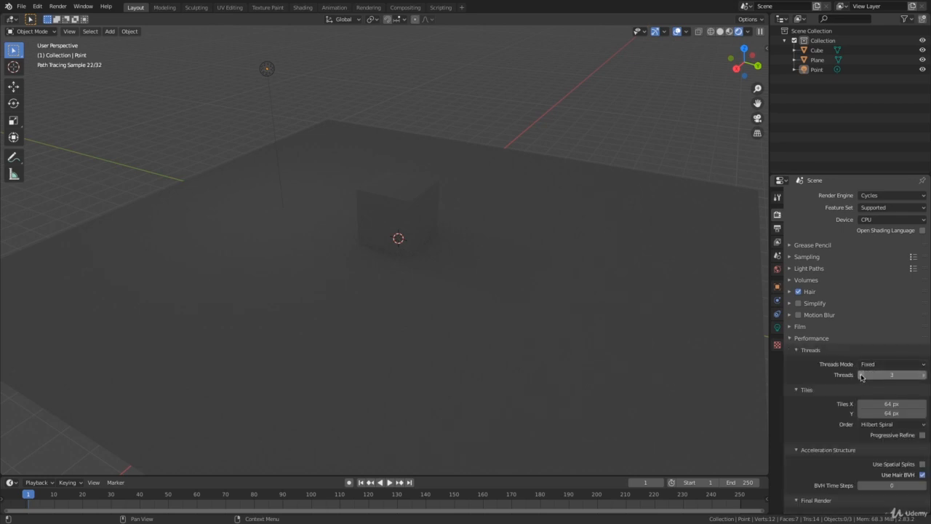
left_click(863, 374)
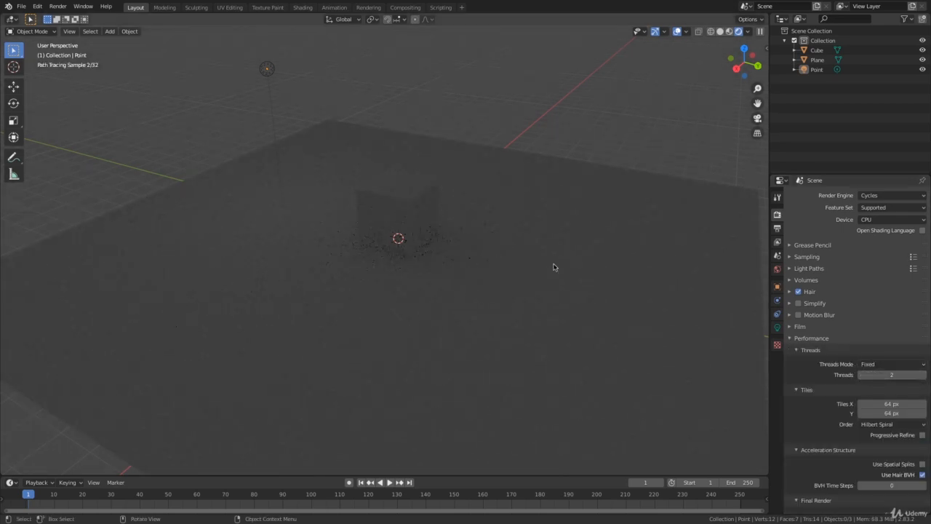
mouse_move(522, 252)
middle_mouse_down()
mouse_move(540, 245)
mouse_move(513, 243)
middle_mouse_up()
middle_click_drag(550, 293, 515, 293)
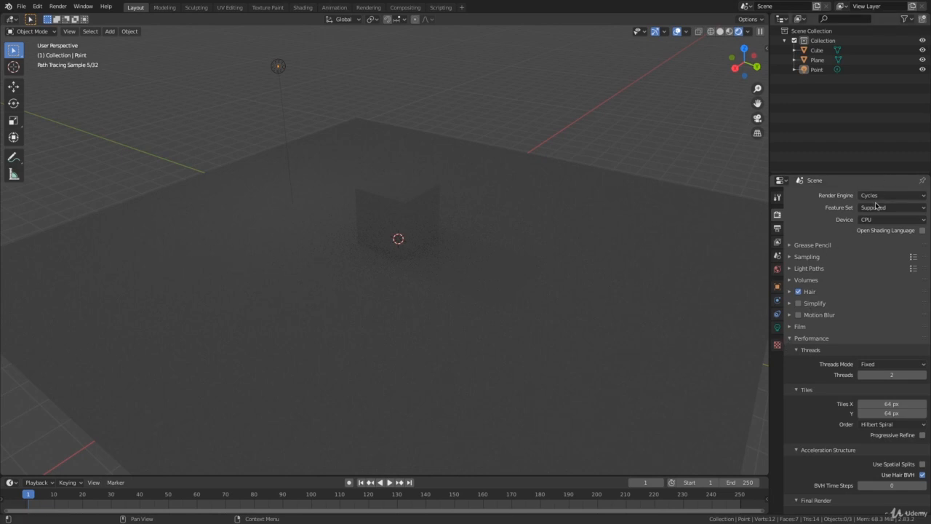
Select the point light and set its power to 200 W
left_click(277, 66)
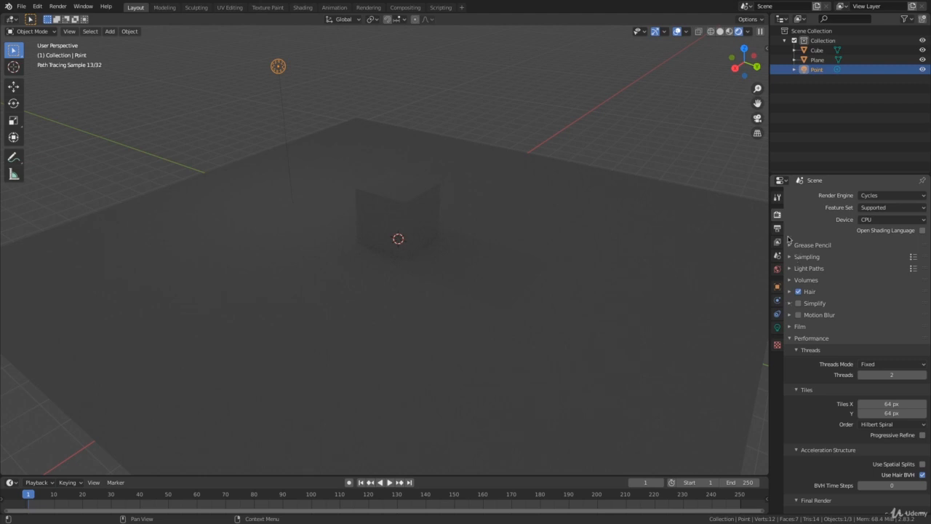
left_click(777, 328)
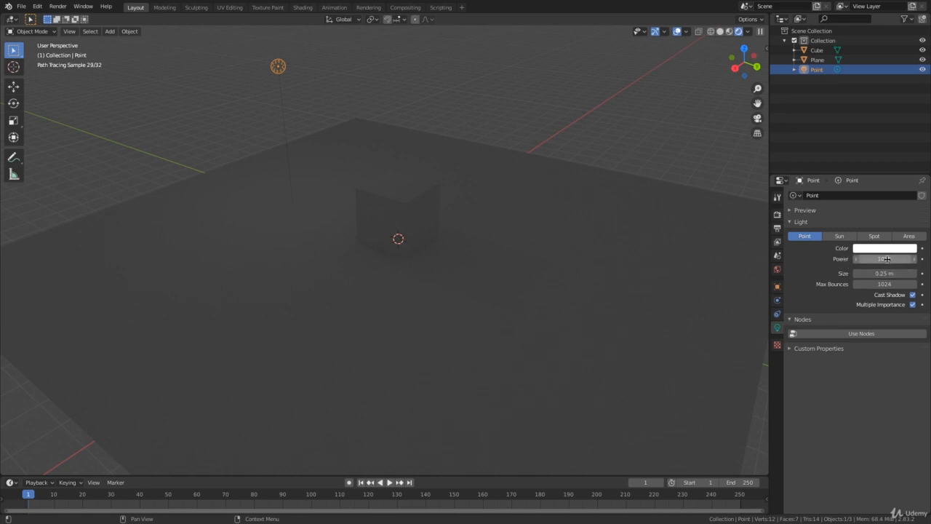
left_click(889, 259)
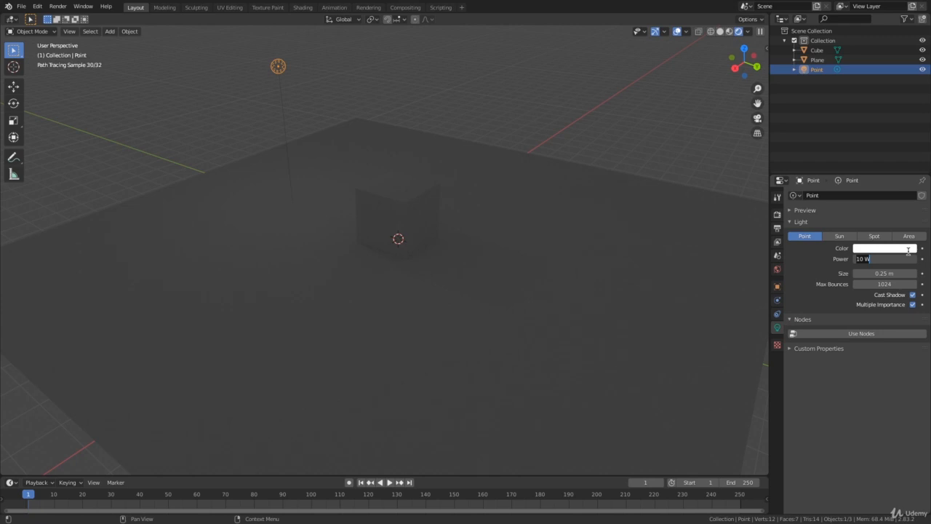
type("200")
key("Return")
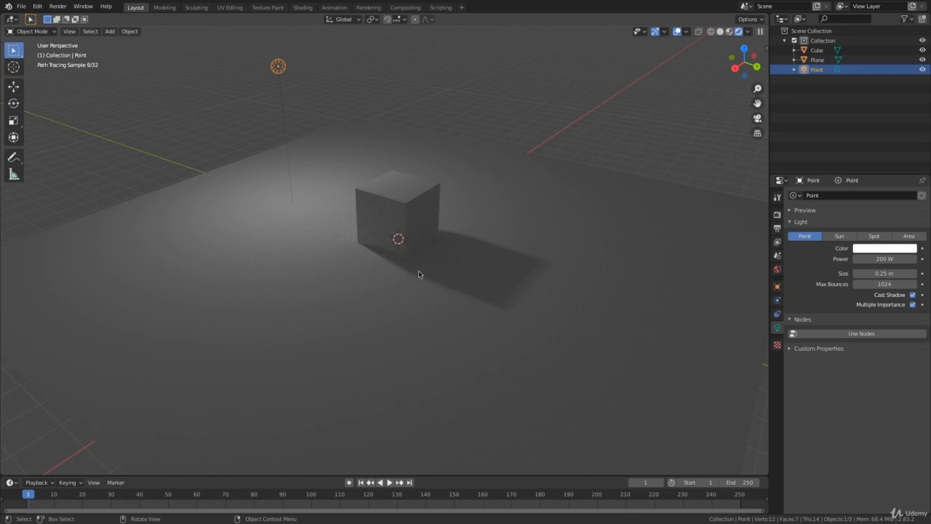
Inspect the cube's shadow from several angles and change the point light's color to light blue
mouse_move(489, 239)
middle_mouse_down()
mouse_move(596, 240)
mouse_move(529, 264)
mouse_move(534, 257)
middle_mouse_up()
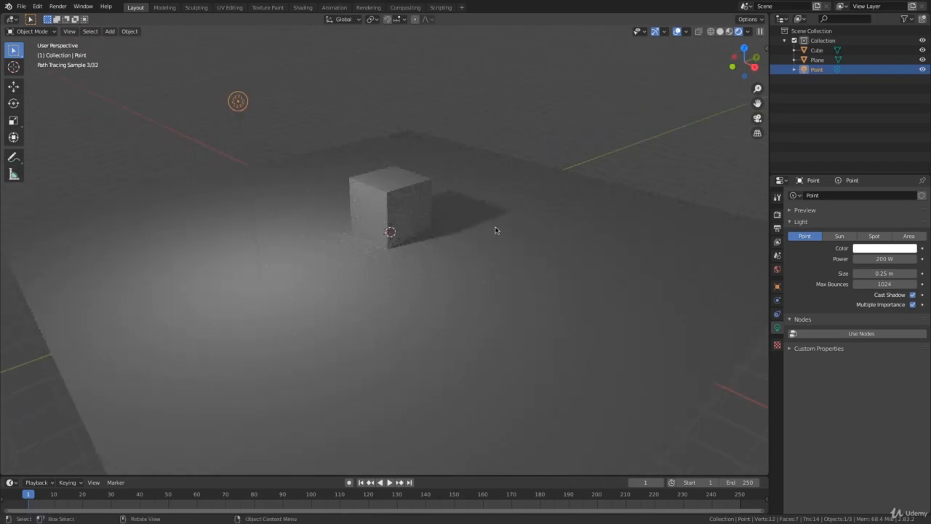
middle_click_drag(440, 212, 469, 252)
mouse_move(459, 253)
middle_mouse_down()
mouse_move(428, 260)
mouse_move(422, 244)
mouse_move(461, 247)
mouse_move(453, 291)
mouse_move(464, 271)
middle_mouse_up()
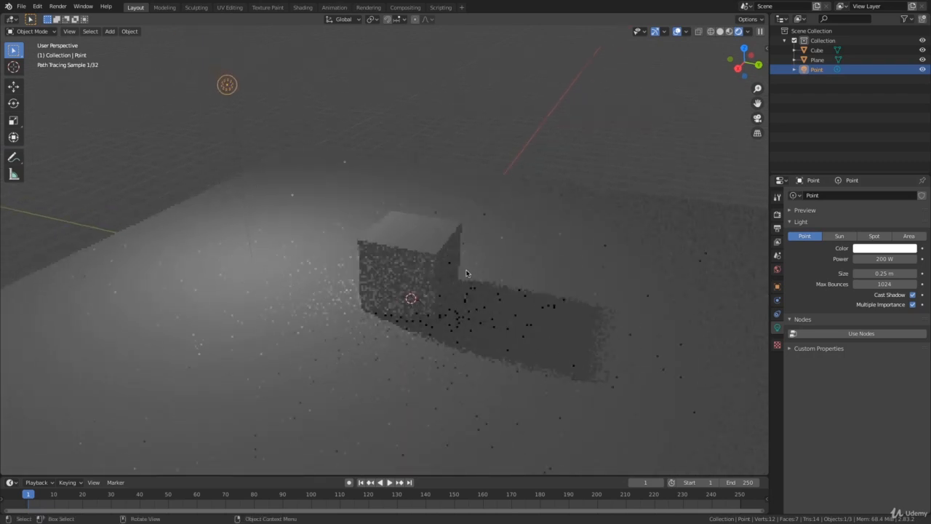
left_click(873, 251)
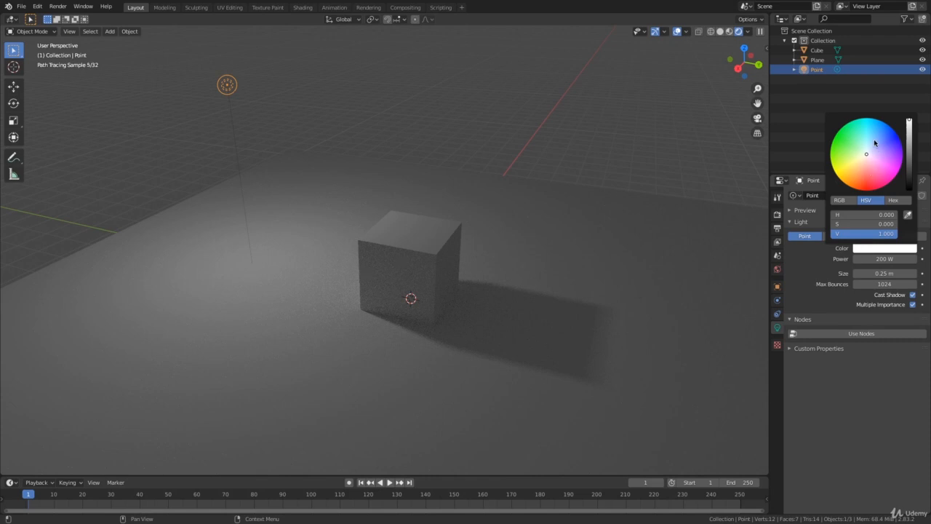
left_click_drag(875, 143, 879, 134)
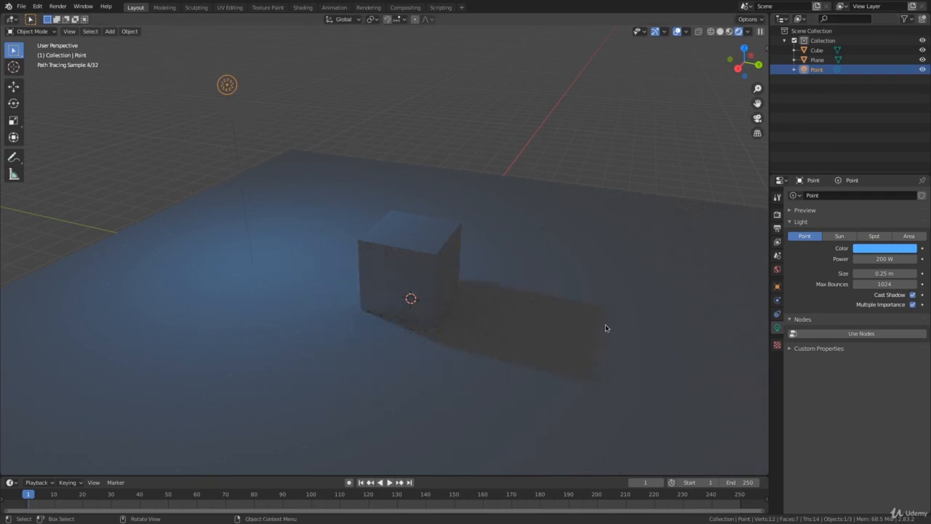
Set the blue point light's power to 400 W
mouse_move(530, 322)
middle_mouse_down("shift")
mouse_move(505, 285)
mouse_move(491, 288)
middle_mouse_up("shift")
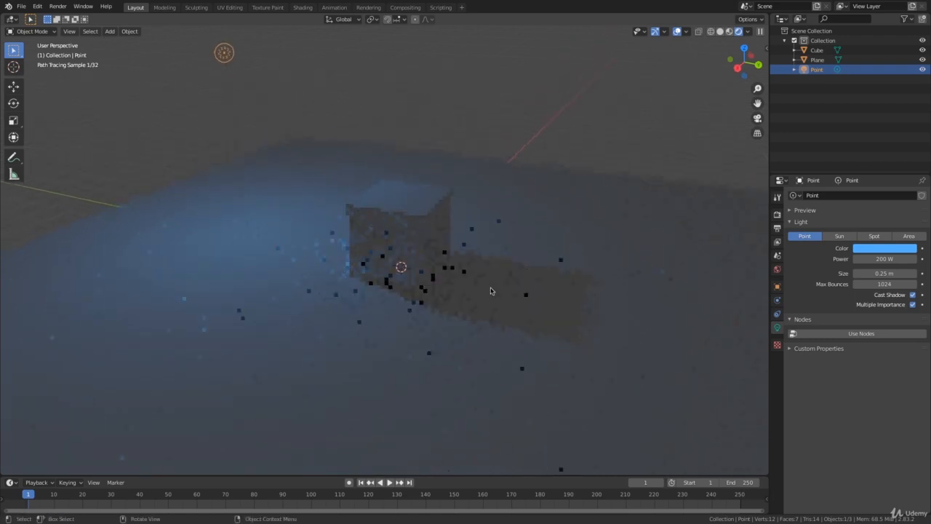
left_click(876, 260)
type("400")
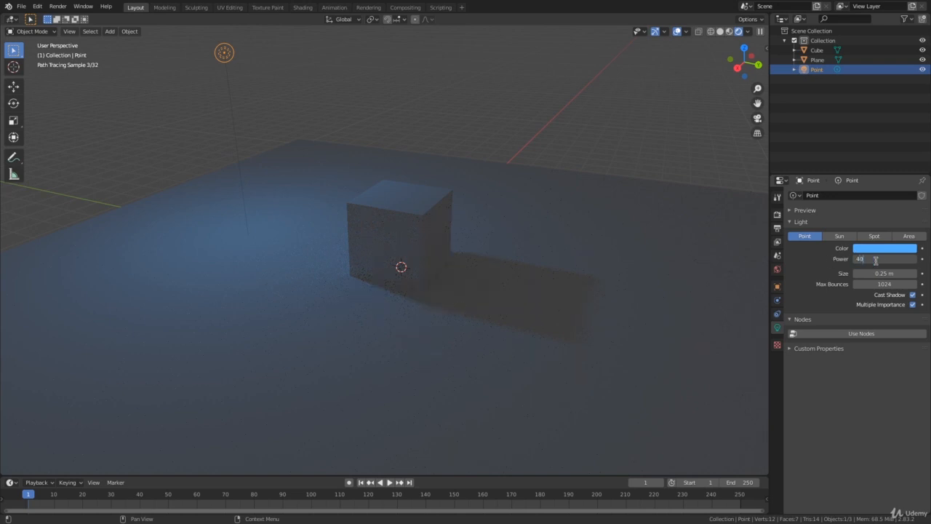
key("Return")
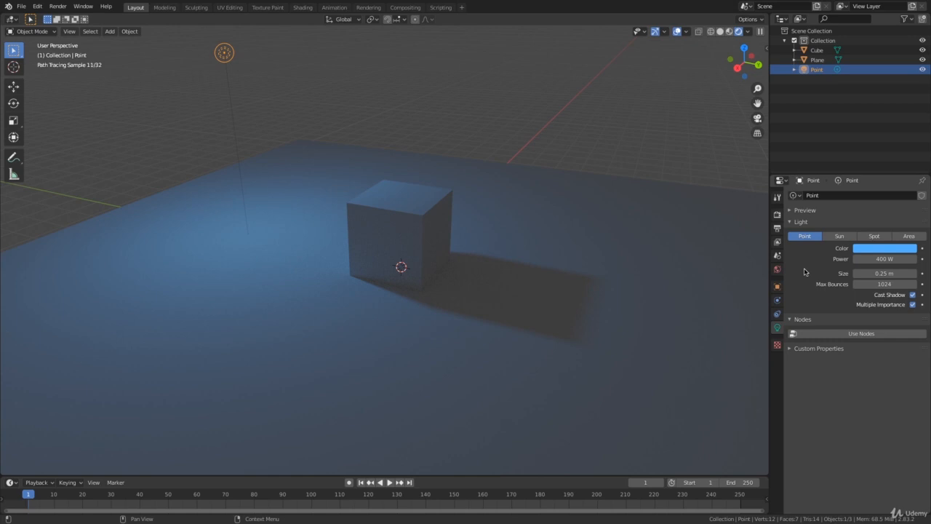
Try point light sizes of 0.1 m, 0.01 m and 0.5 m to compare the softness of the cube's shadow
left_click(888, 273)
type("0.1")
key("Return")
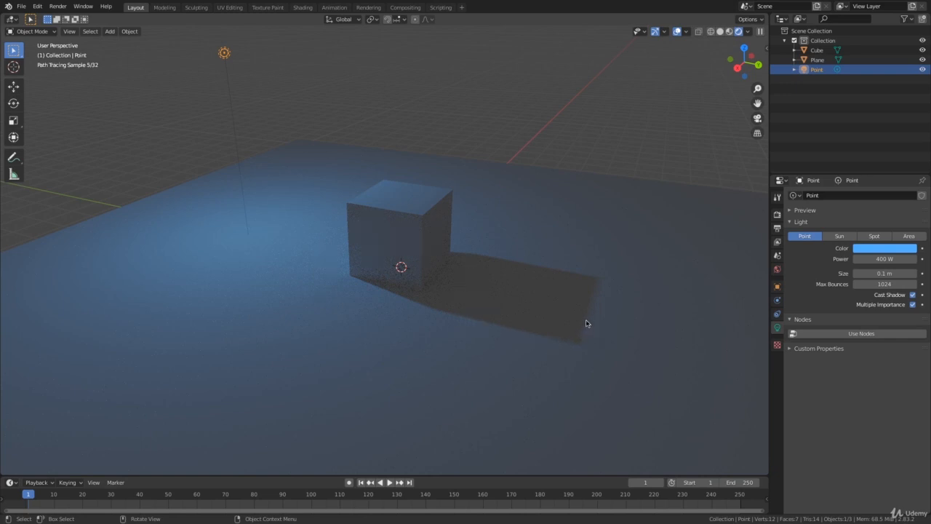
left_click(892, 277)
type("0.")
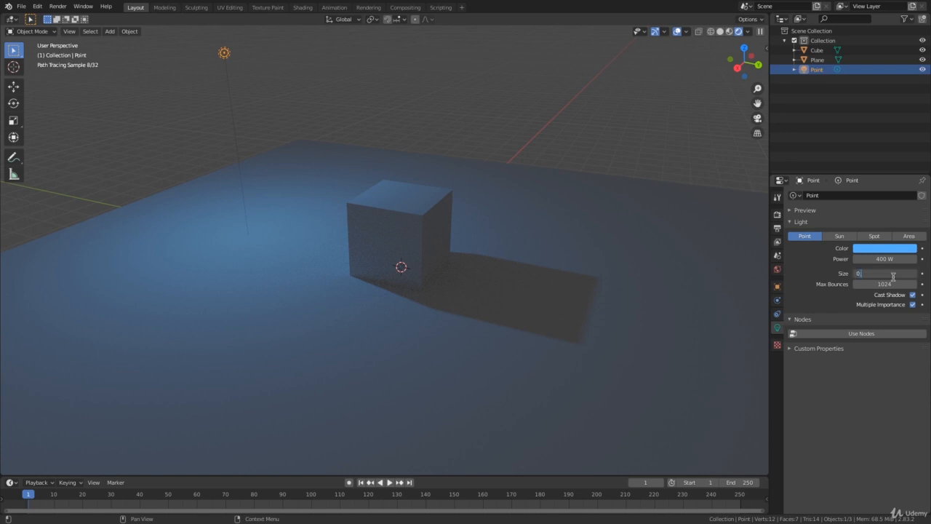
key("Return")
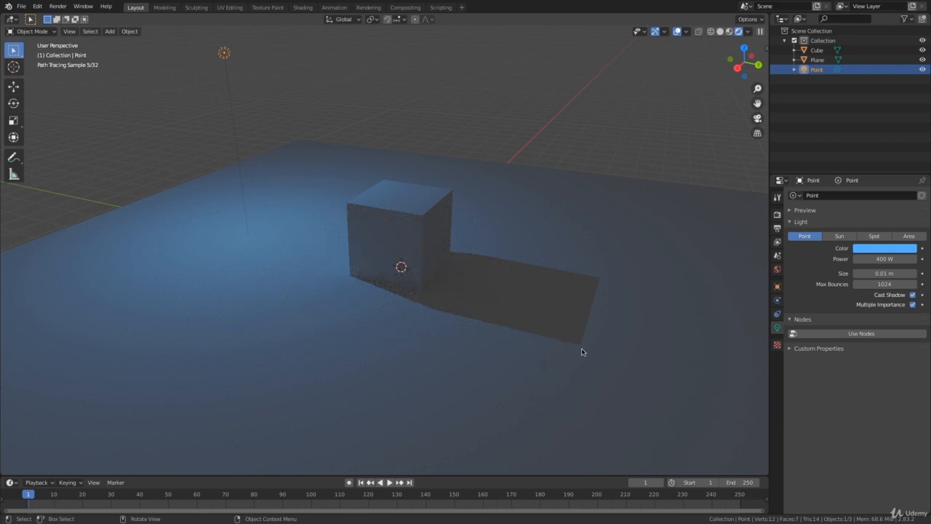
left_click(885, 273)
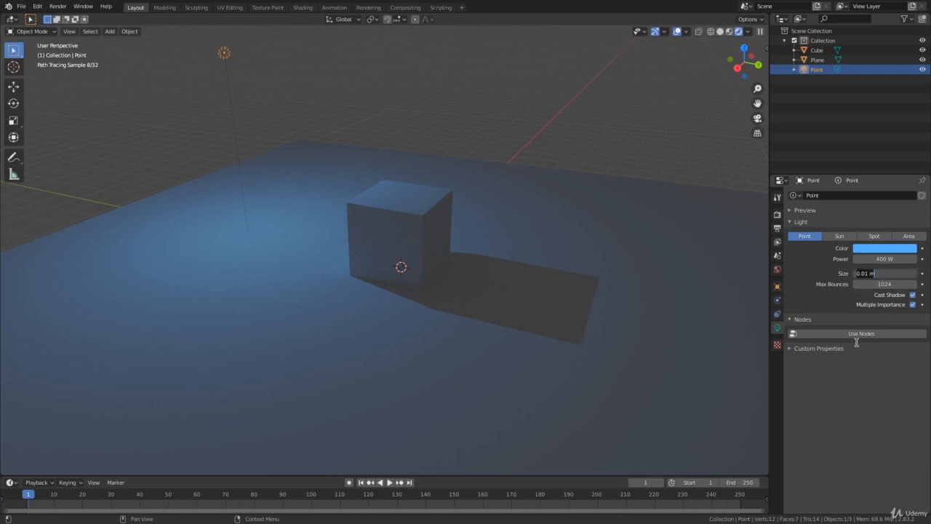
type("0.5")
key("Return")
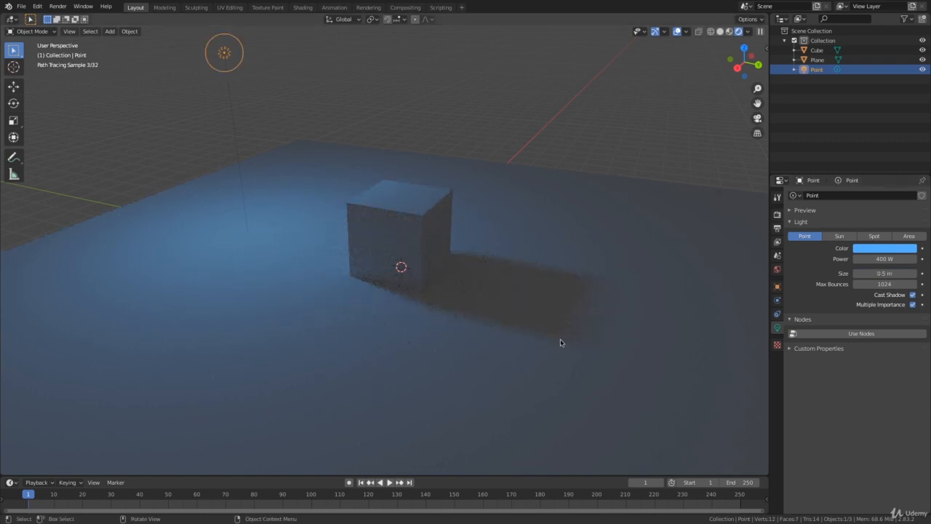
Set the point light's size to 1 m
left_click(893, 274)
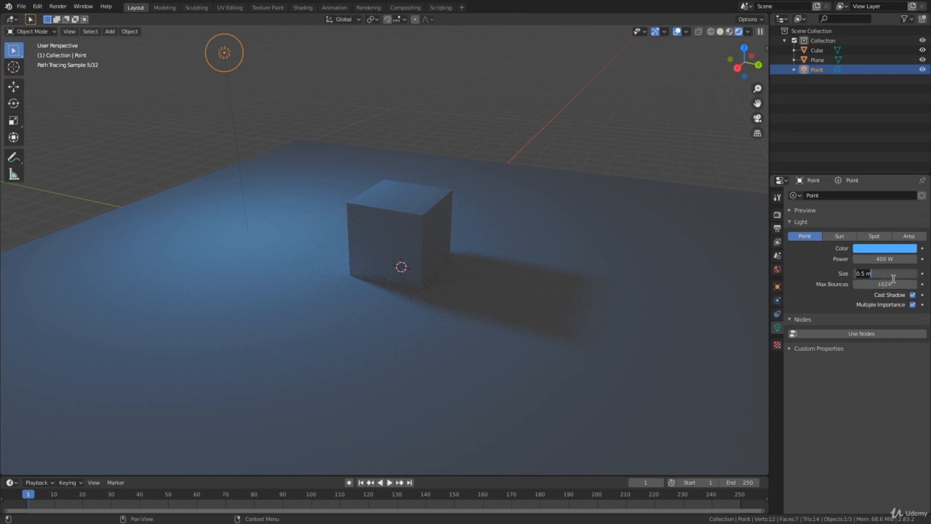
type("1")
key("Return")
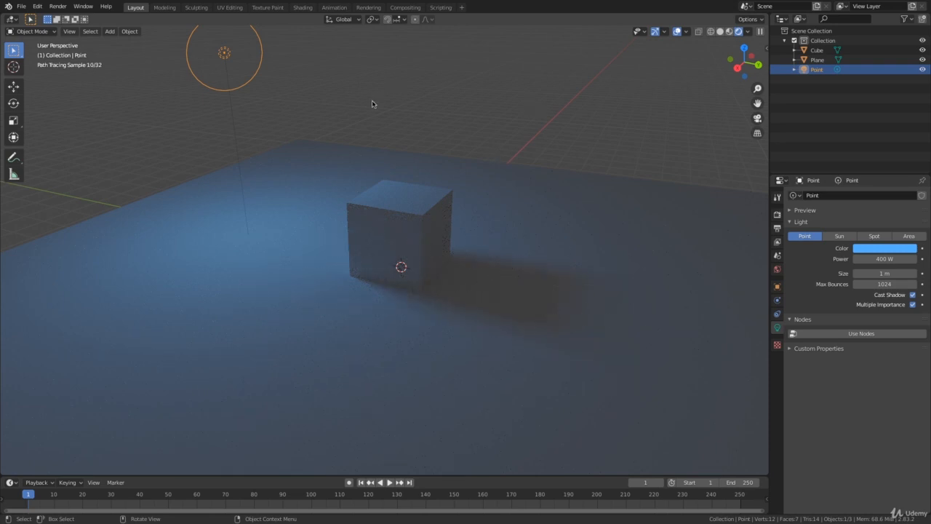
middle_click_drag(523, 242, 516, 259, "shift")
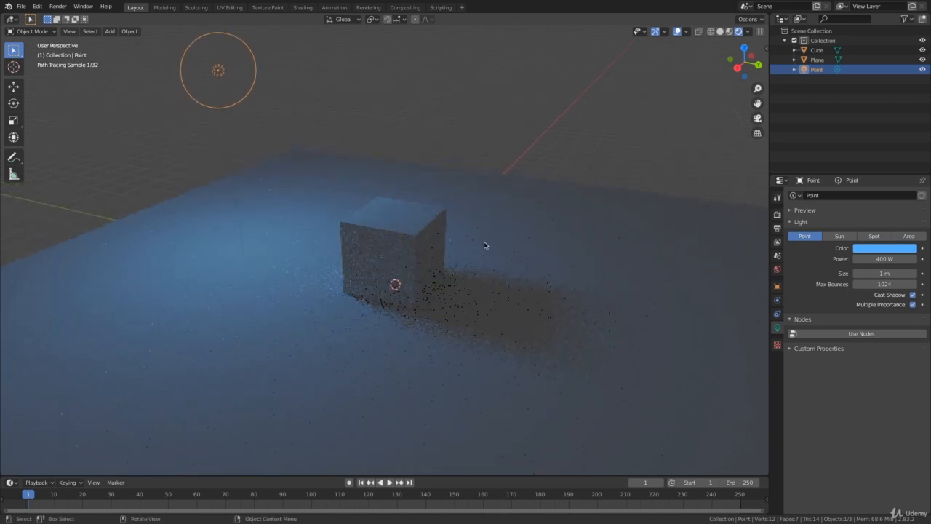
key("shift+a")
mouse_move(483, 243)
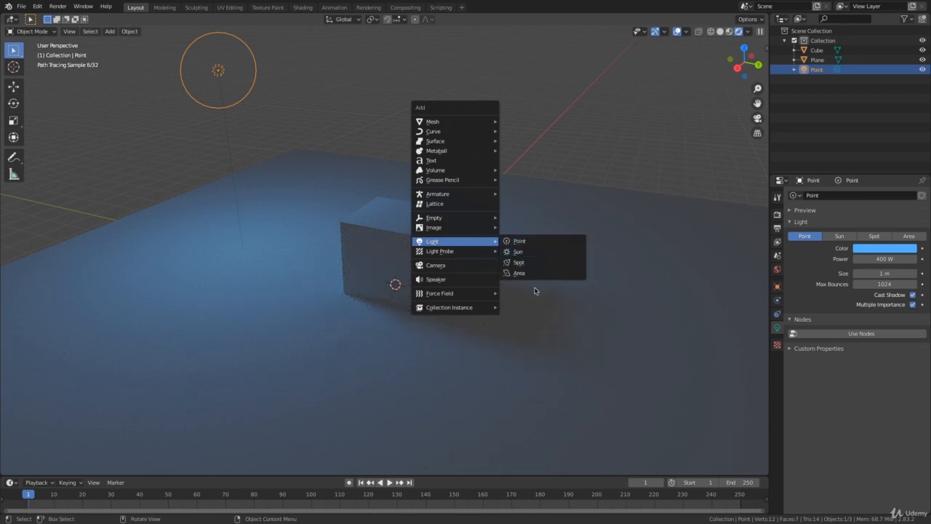
left_click(614, 122)
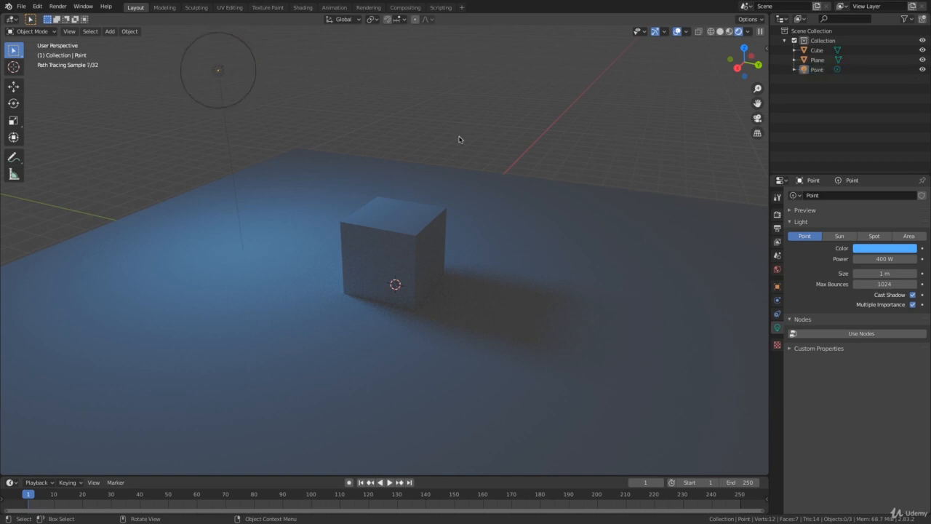
left_click(219, 72)
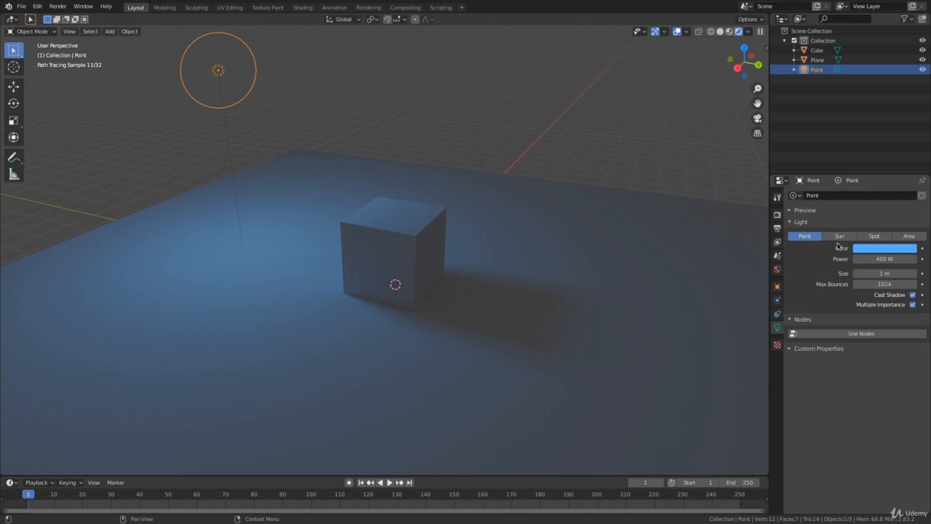
Change the blue point light's type to Spot and rotate it about 47° around the global X axis toward the cube
left_click(875, 237)
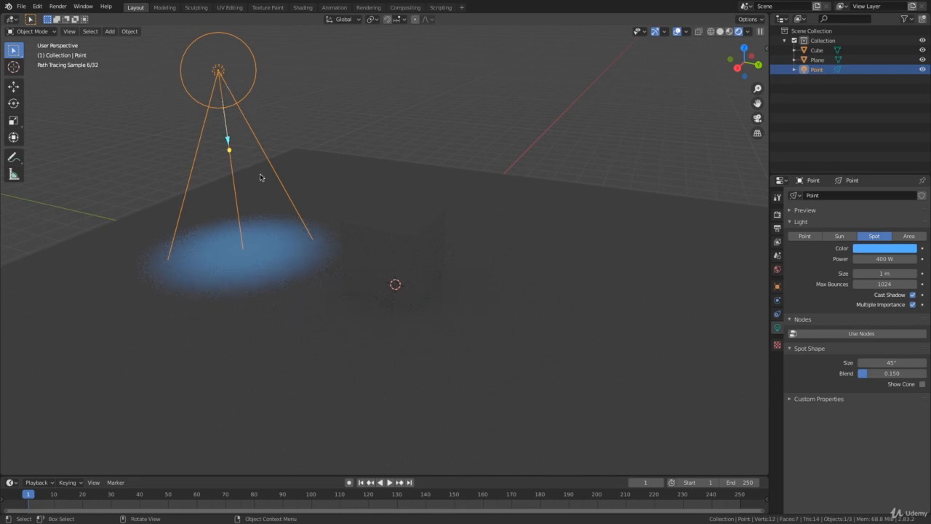
mouse_move(329, 108)
middle_mouse_down()
mouse_move(465, 124)
mouse_move(434, 139)
mouse_move(442, 141)
mouse_move(417, 117)
middle_mouse_up()
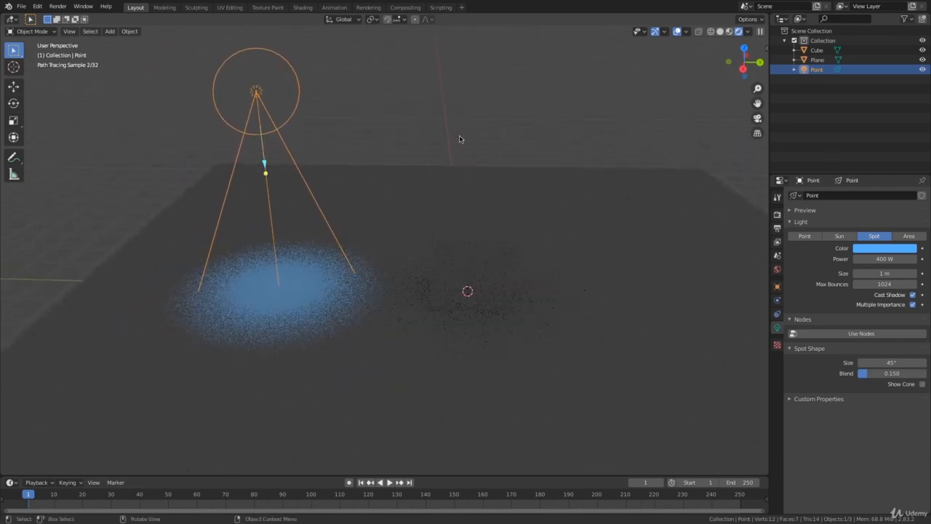
key("r")
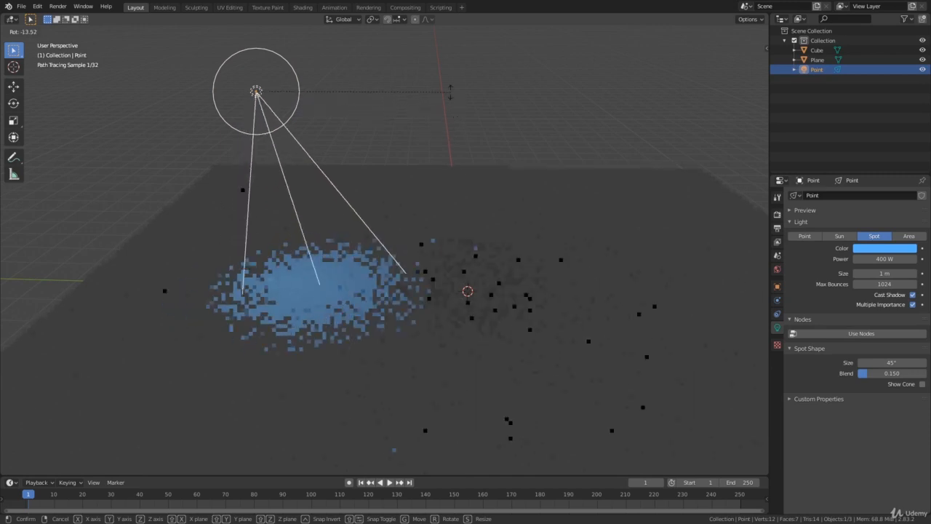
key("x")
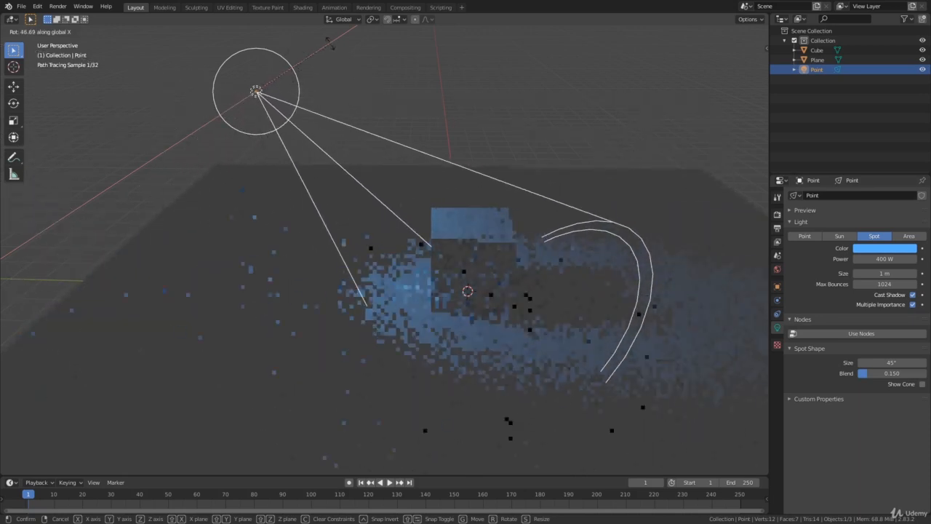
left_click(331, 44)
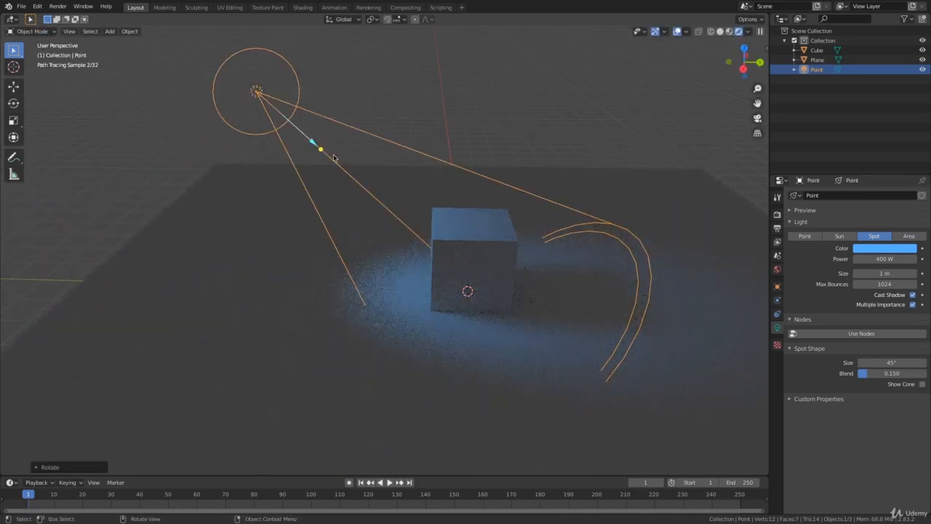
Aim the spotlight at the cube and toggle its shadow casting off and back on
left_click_drag(321, 151, 461, 270)
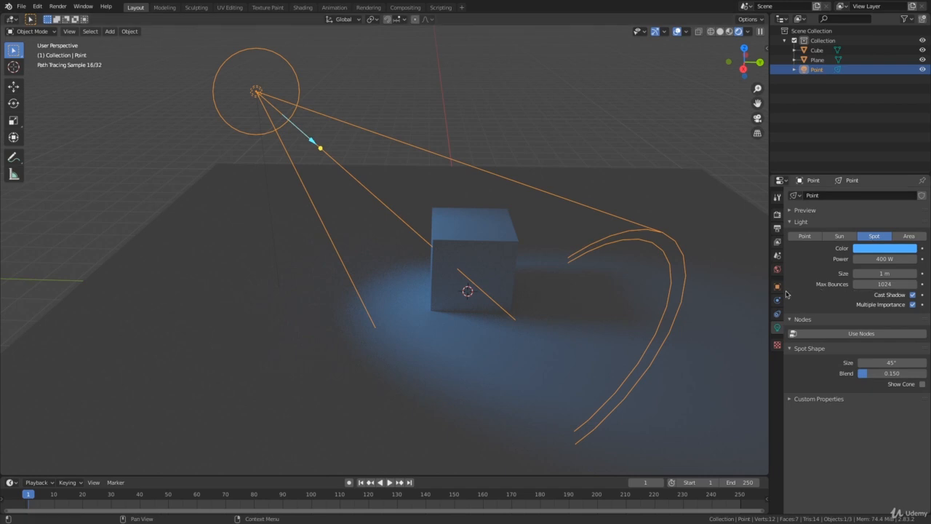
left_click(912, 296)
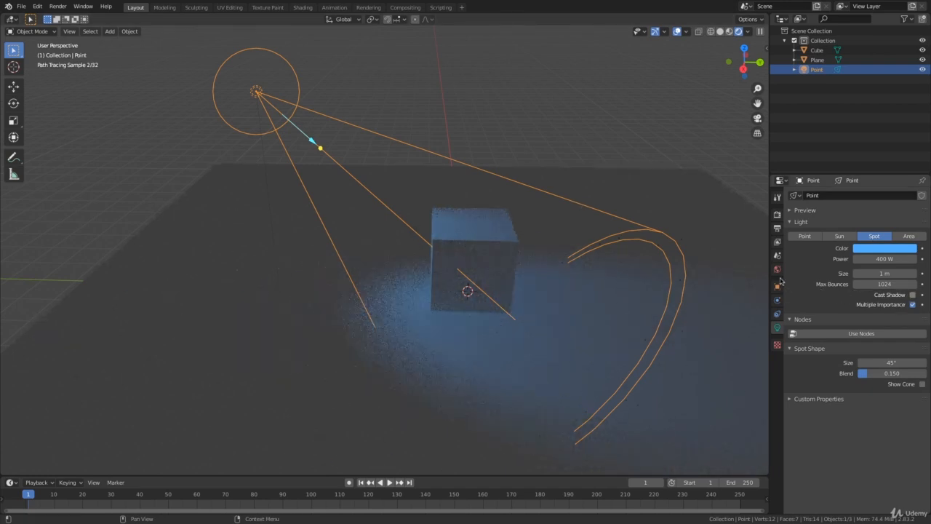
left_click(912, 294)
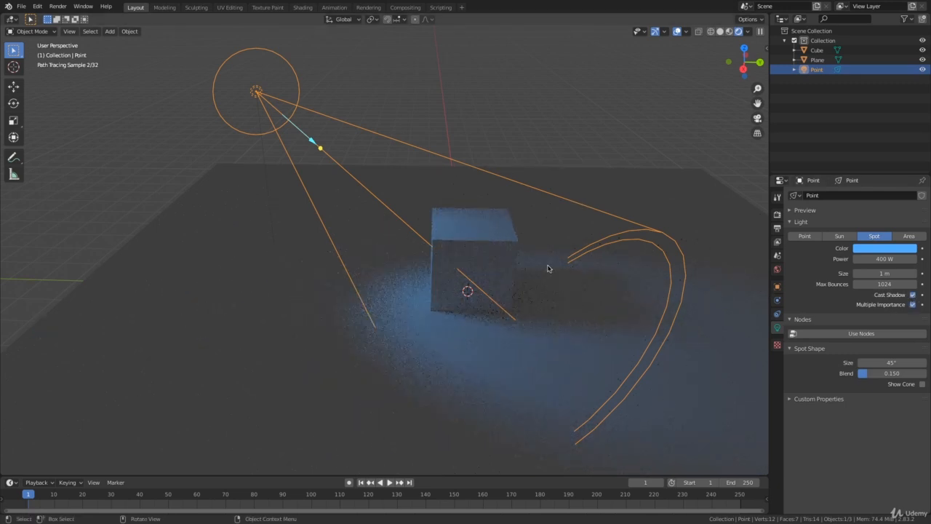
Change the light's type to Sun and set its strength to 1
left_click(840, 236)
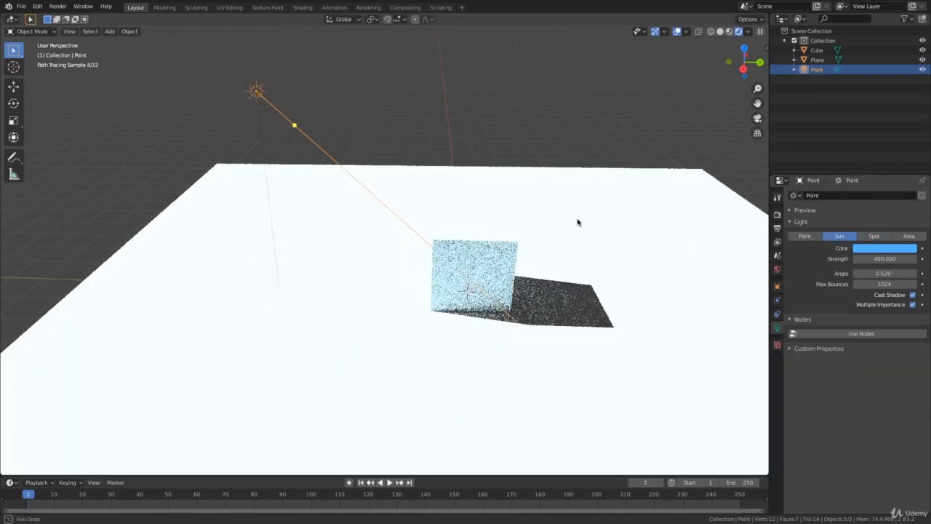
middle_click_drag(577, 222, 709, 258)
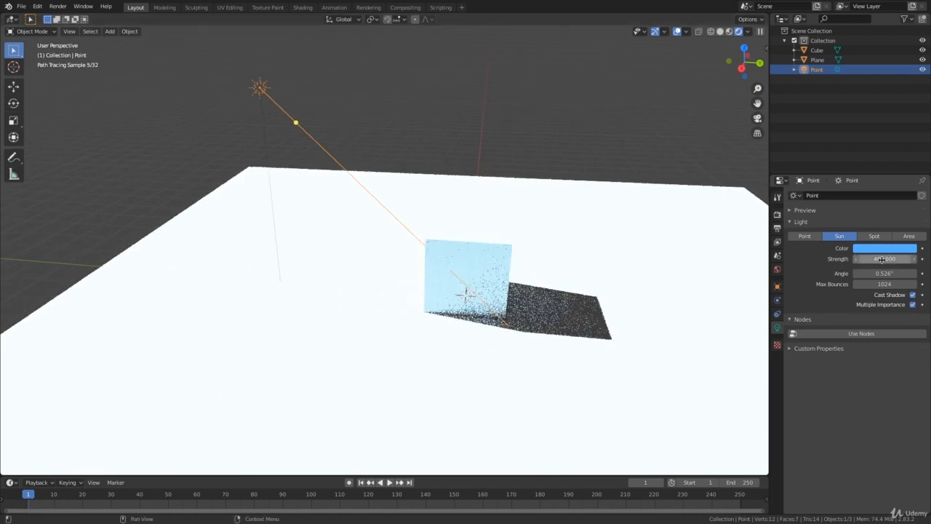
mouse_move(887, 259)
left_mouse_down()
mouse_move(877, 259)
mouse_move(890, 263)
left_mouse_up()
left_click(885, 260)
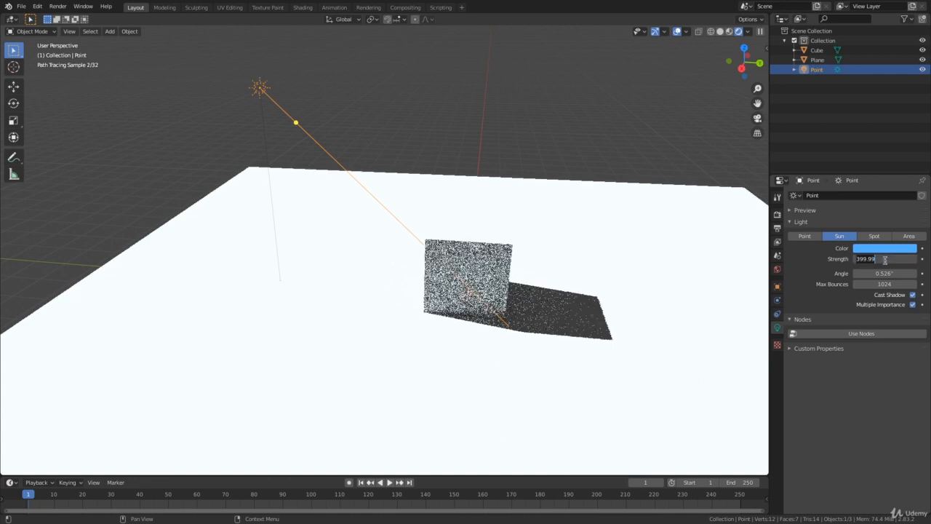
type("1")
key("Return")
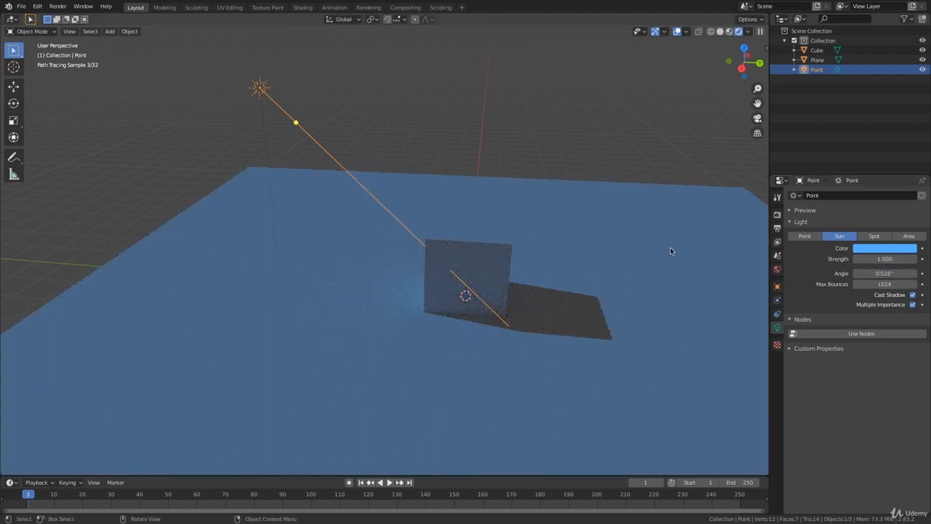
Try a sun angle of 29.8° to soften the cube's shadow, and settle on 25.6°
middle_click_drag(671, 251, 712, 260)
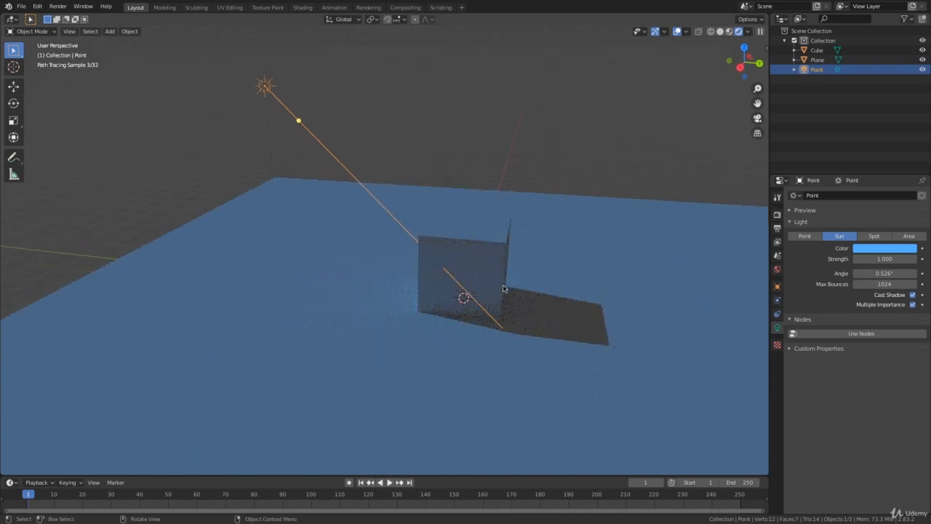
middle_click_drag(503, 289, 467, 331)
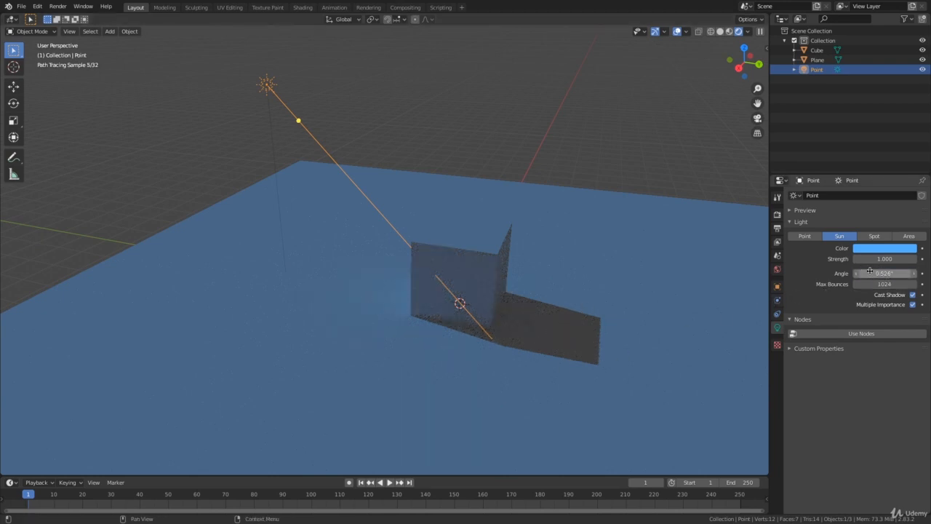
mouse_move(884, 272)
left_mouse_down()
mouse_move(873, 273)
mouse_move(924, 270)
mouse_move(914, 272)
left_mouse_up()
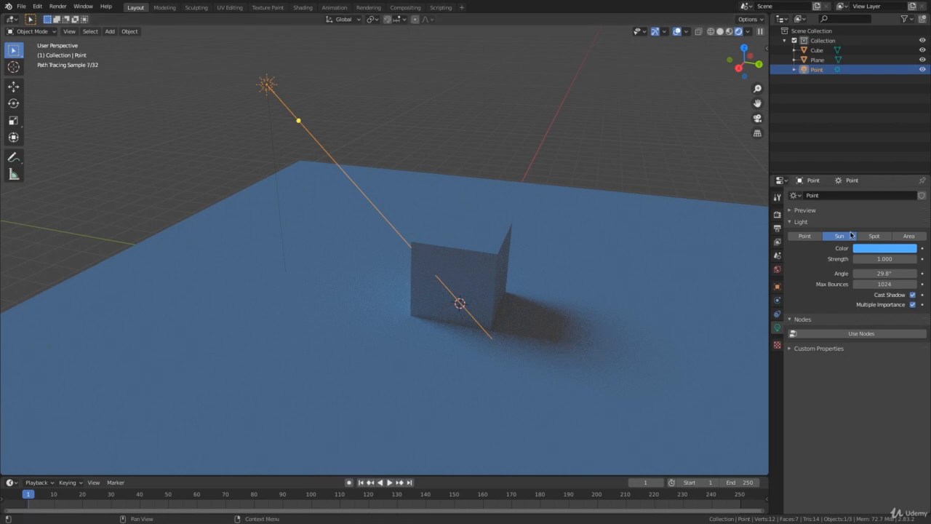
mouse_move(884, 273)
left_mouse_down()
mouse_move(784, 269)
mouse_move(859, 267)
left_mouse_up()
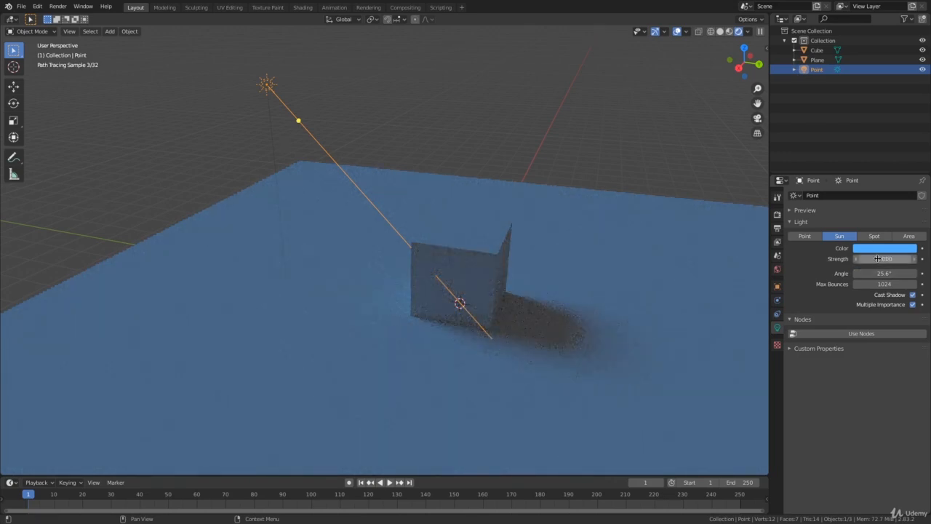
Set the sun light's strength to 2 and redirect it more steeply toward the floor in front of the cube
left_click_drag(898, 259, 913, 259)
double_click(885, 259)
type("2")
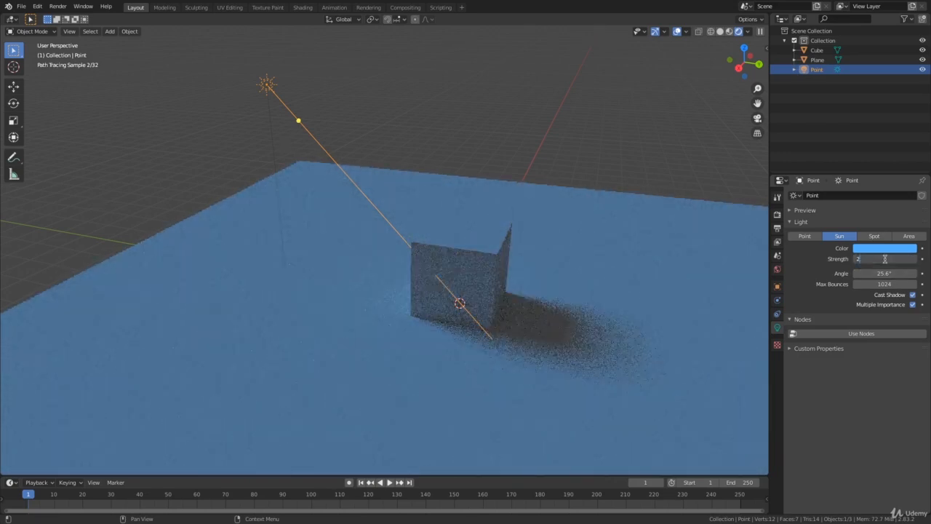
key("Return")
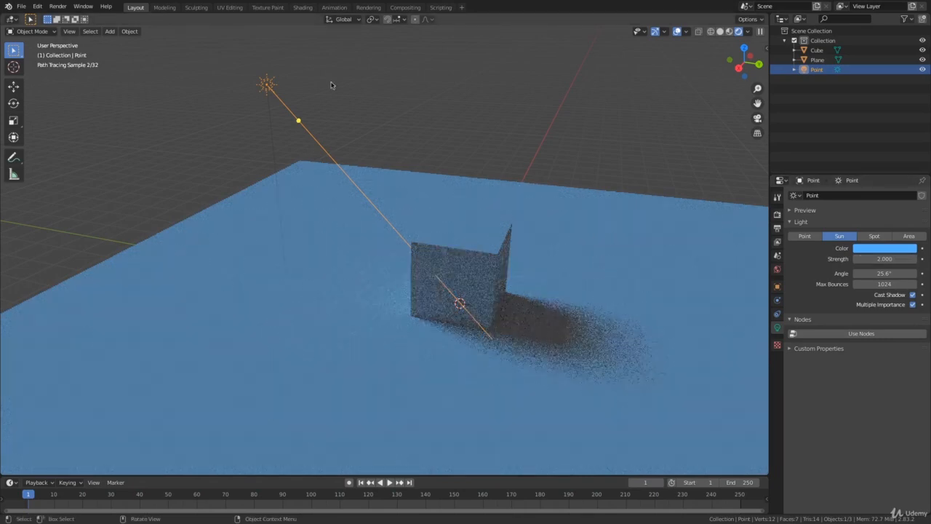
left_click_drag(299, 120, 369, 216)
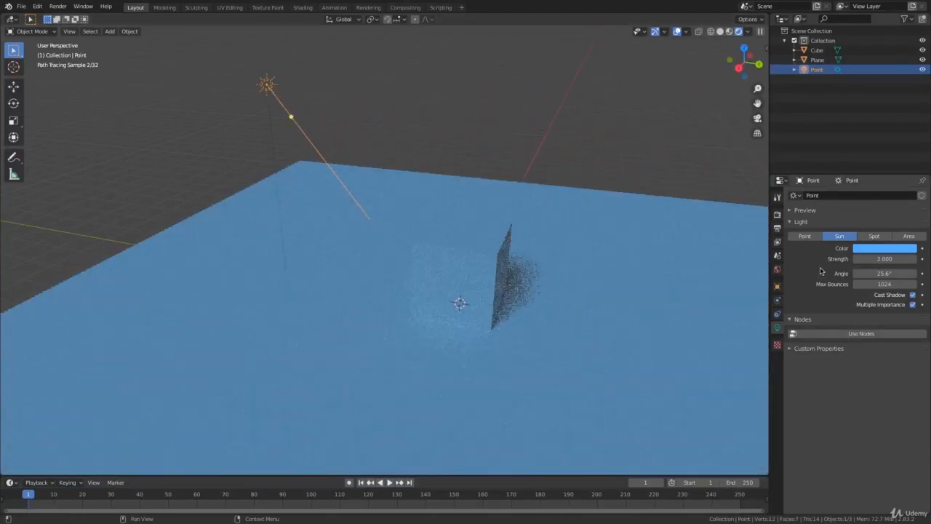
Change the light's type to Area and aim it toward the cube
left_click(909, 236)
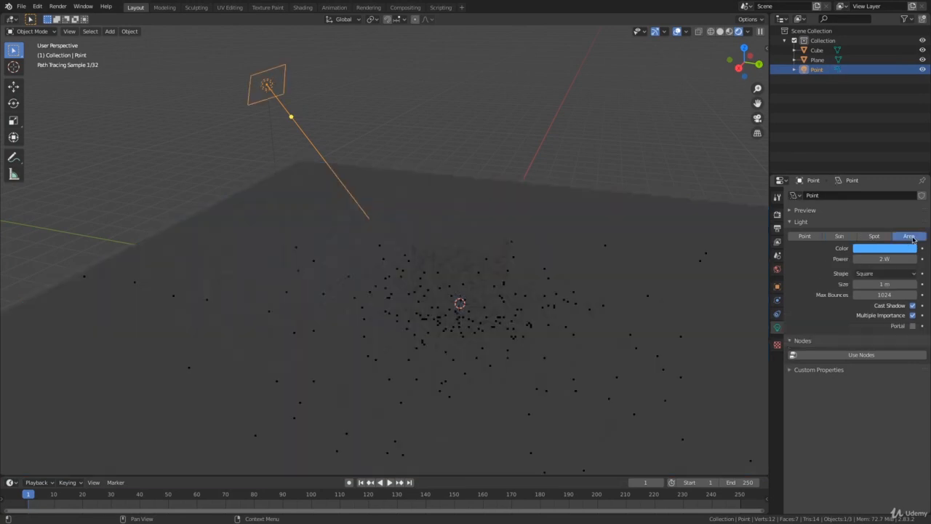
middle_click_drag(449, 222, 405, 172)
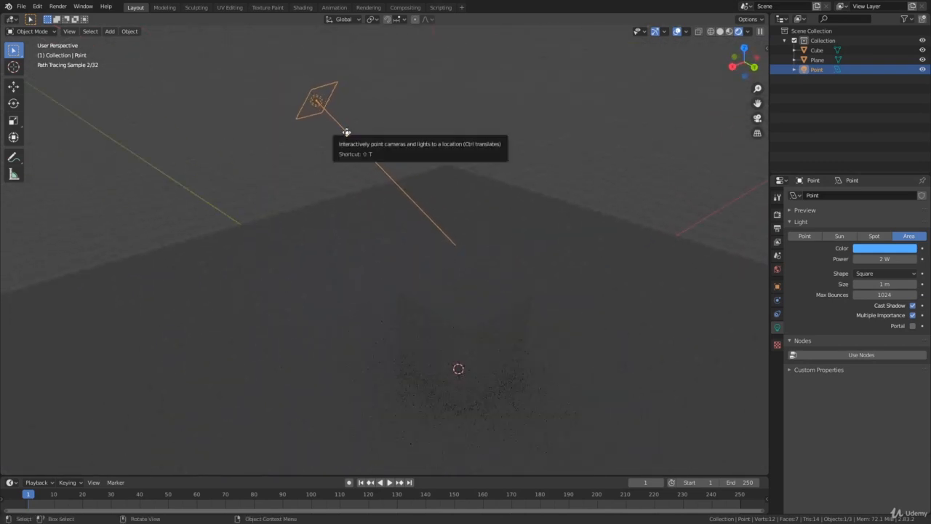
left_click_drag(348, 130, 461, 295)
middle_click_drag(461, 296, 577, 277)
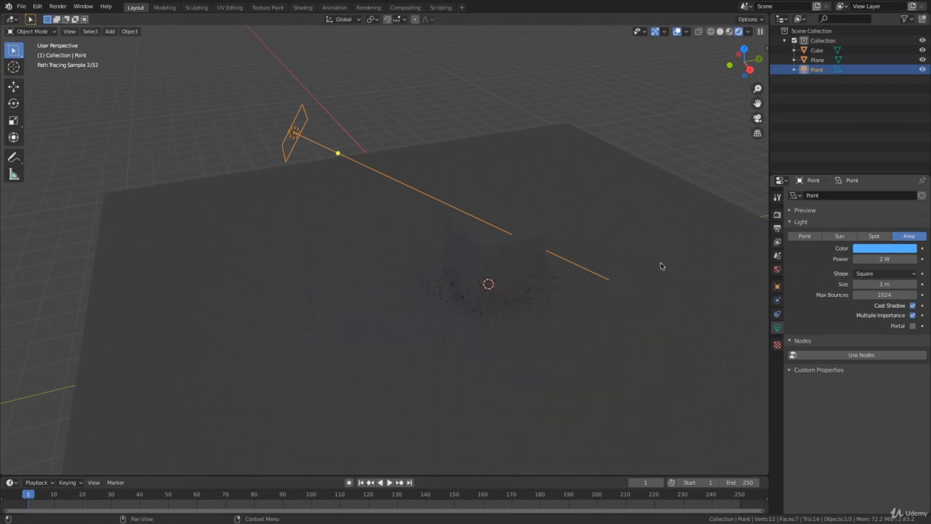
middle_click_drag(661, 265, 647, 262)
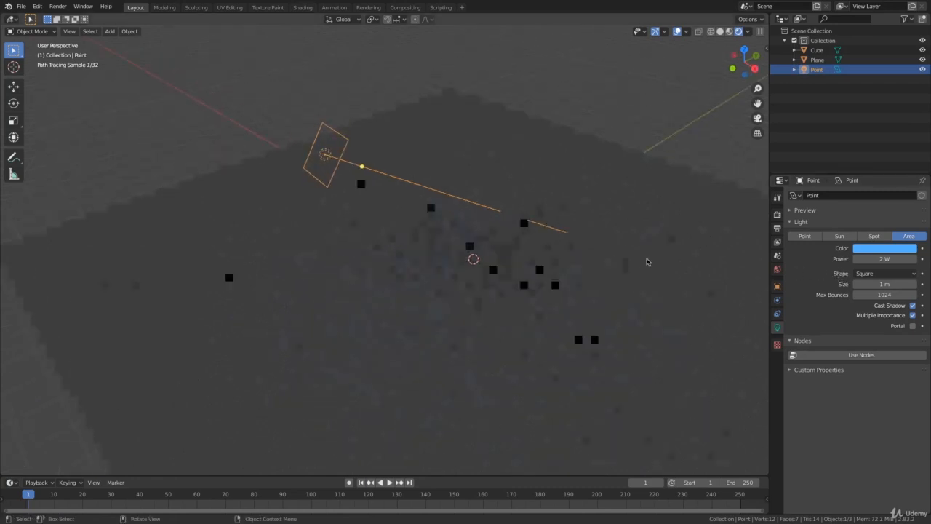
Try the Rectangle, Disk and Ellipse shapes for the area light and compare their outlines in the viewport
left_click(880, 274)
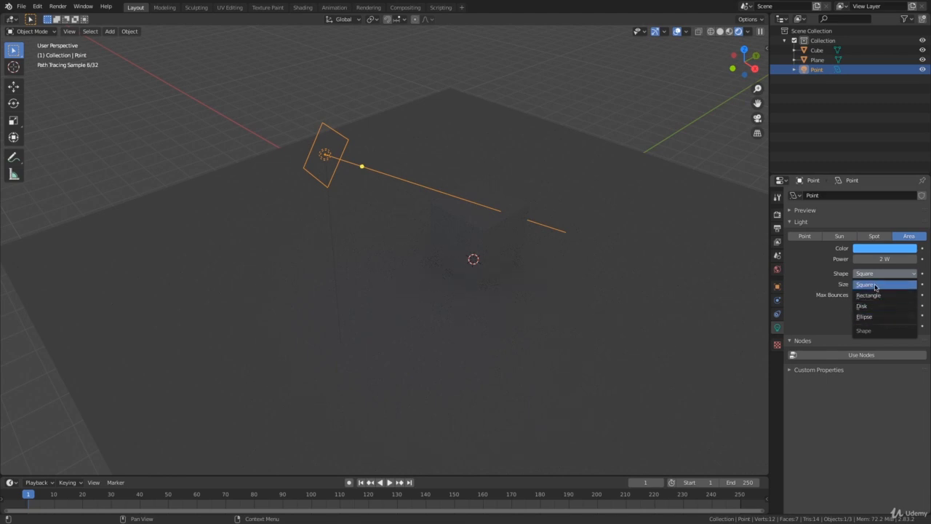
left_click(877, 296)
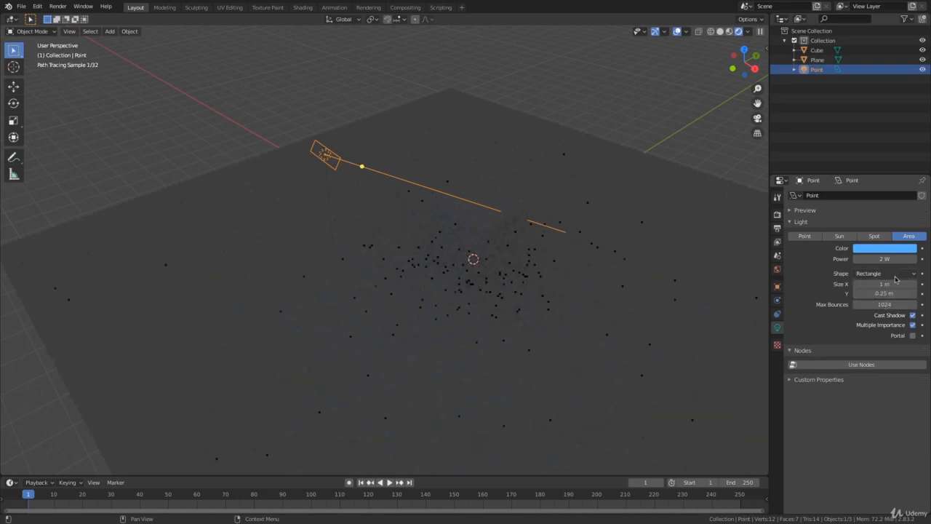
left_click(899, 274)
left_click(871, 307)
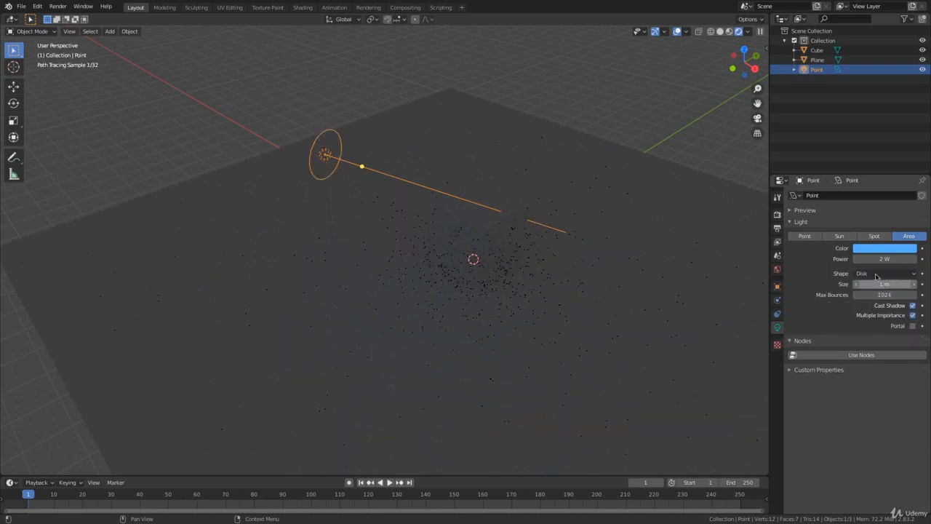
middle_click_drag(486, 220, 469, 211)
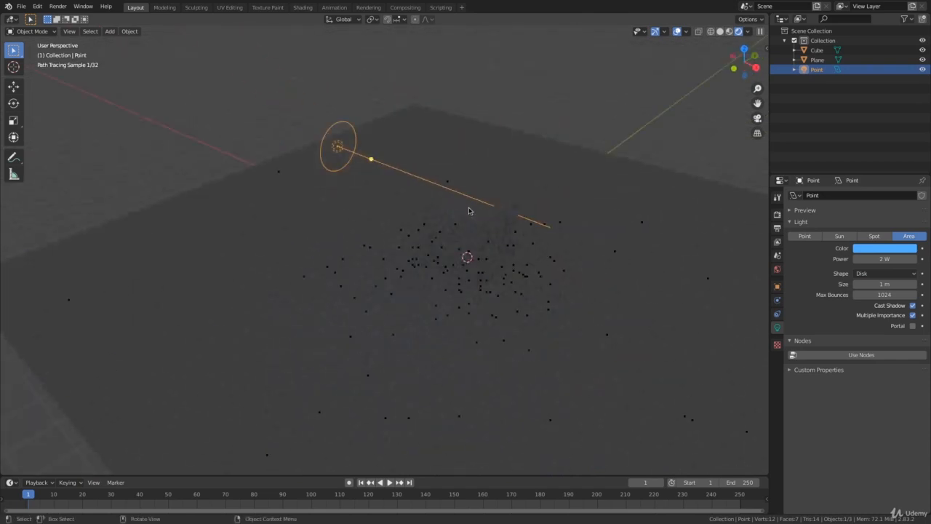
left_click(866, 274)
left_click(864, 316)
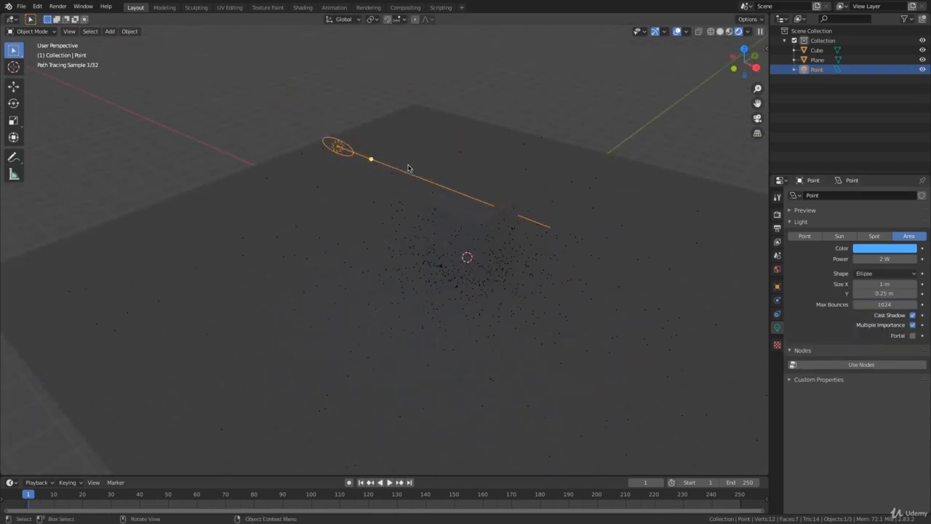
middle_click_drag(408, 171, 871, 283)
Set the area light's shape to Disk and look at it from the side
left_click(872, 273)
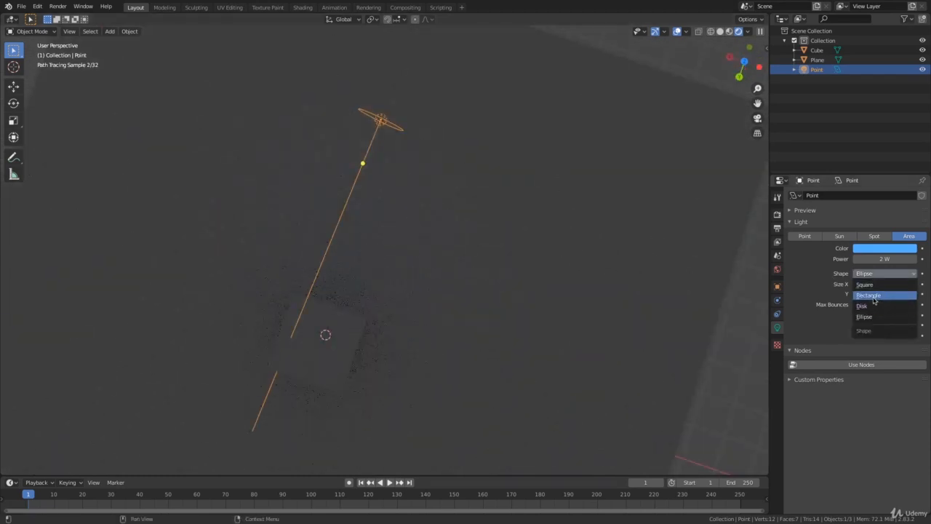
left_click(867, 305)
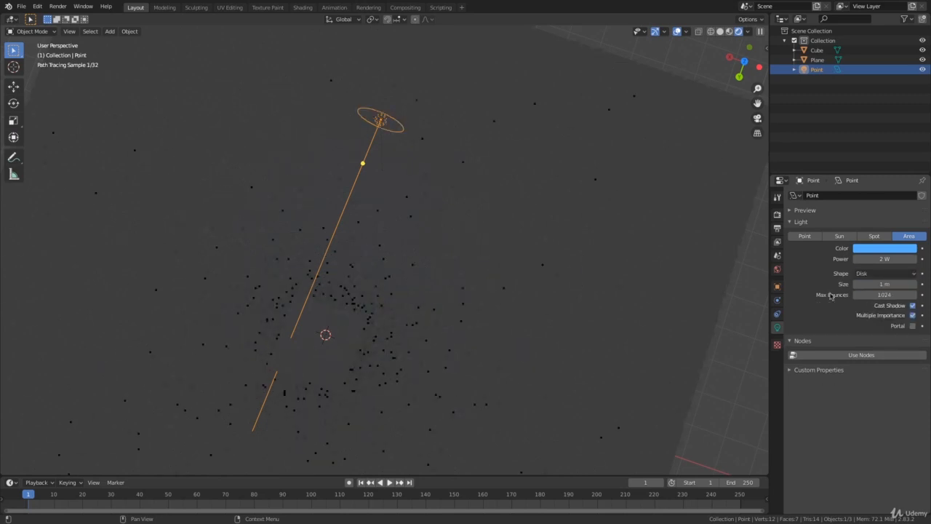
middle_click_drag(601, 247, 484, 270)
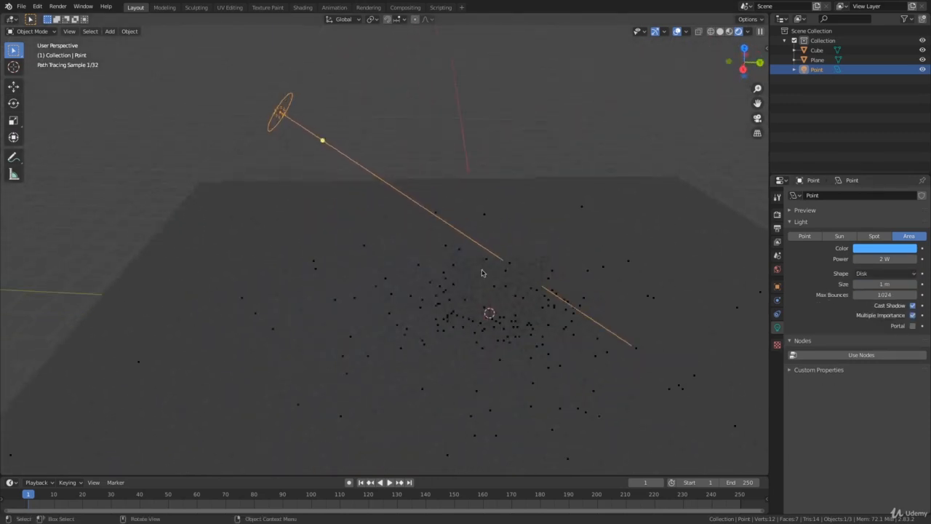
Set the area light's power to 400 W and examine the cube's shading and shadow from several sides
left_click(886, 259)
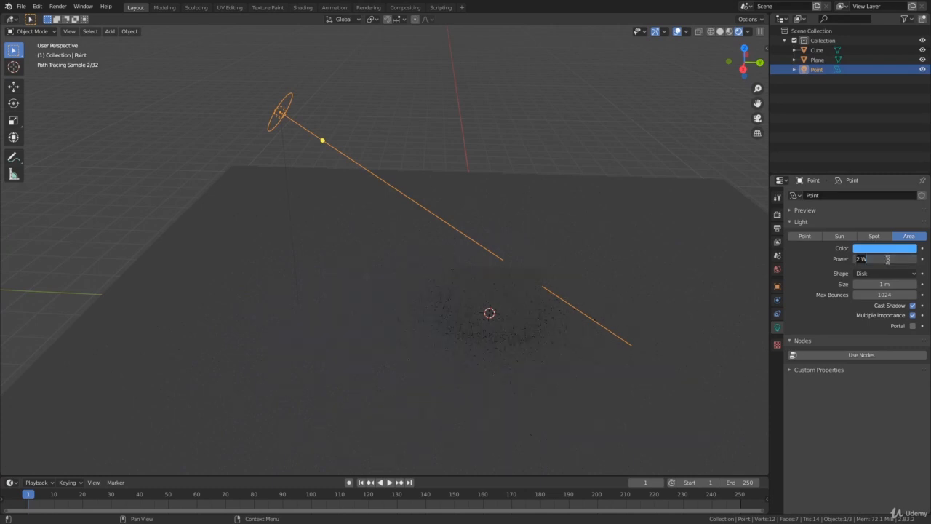
type("400")
key("Return")
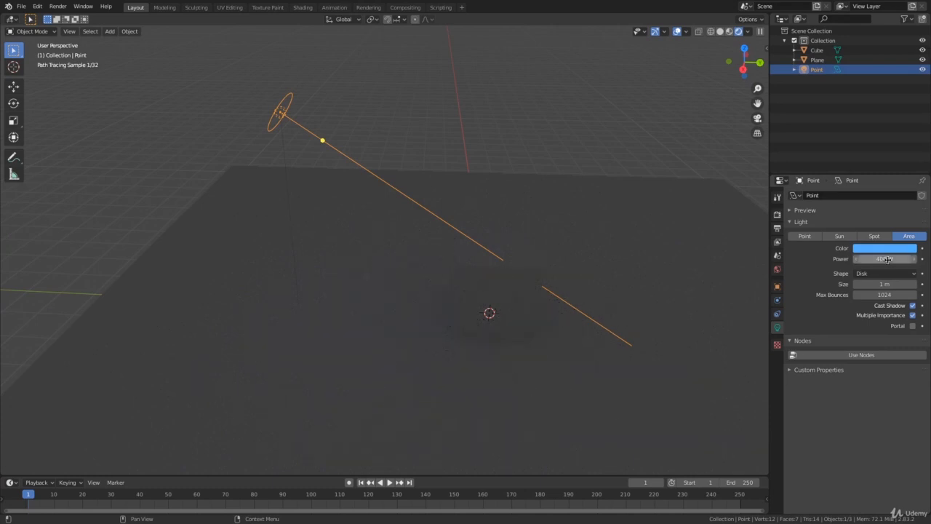
middle_click_drag(547, 263, 400, 258)
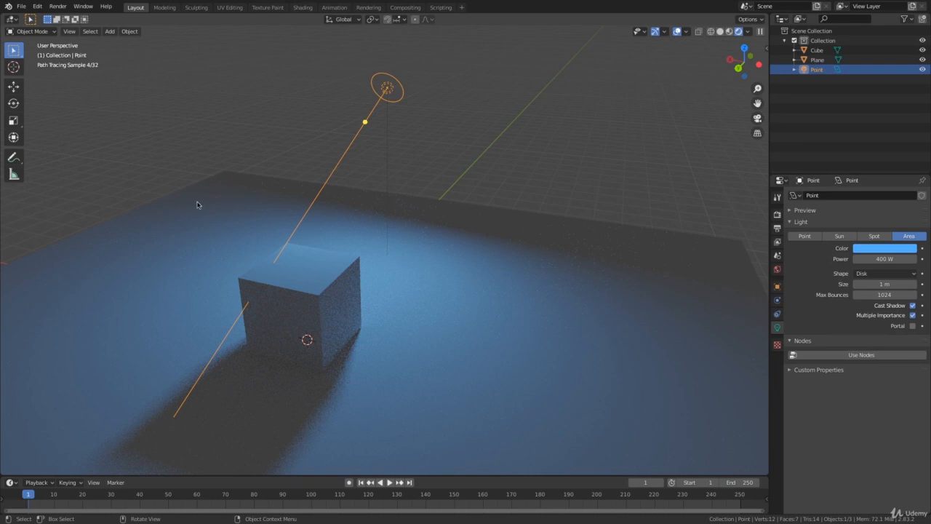
middle_click_drag(413, 261, 555, 267)
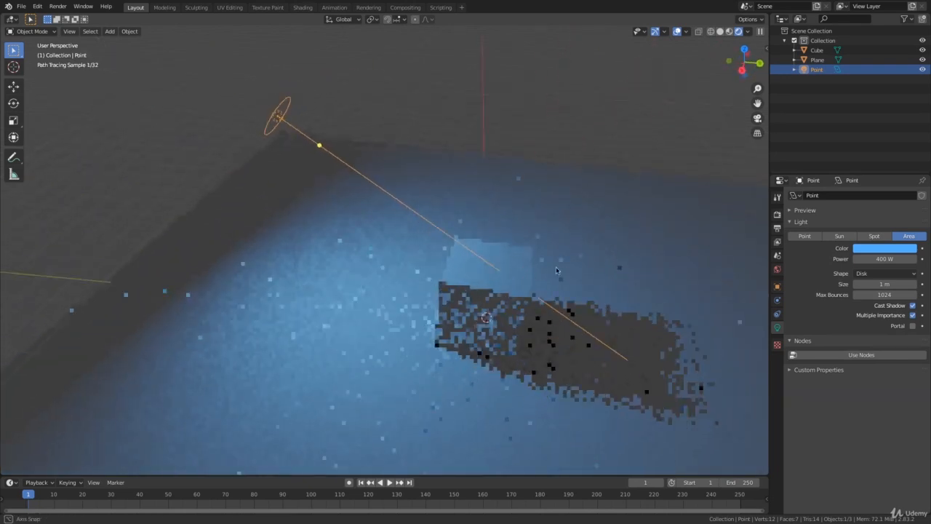
middle_click_drag(568, 217, 686, 231)
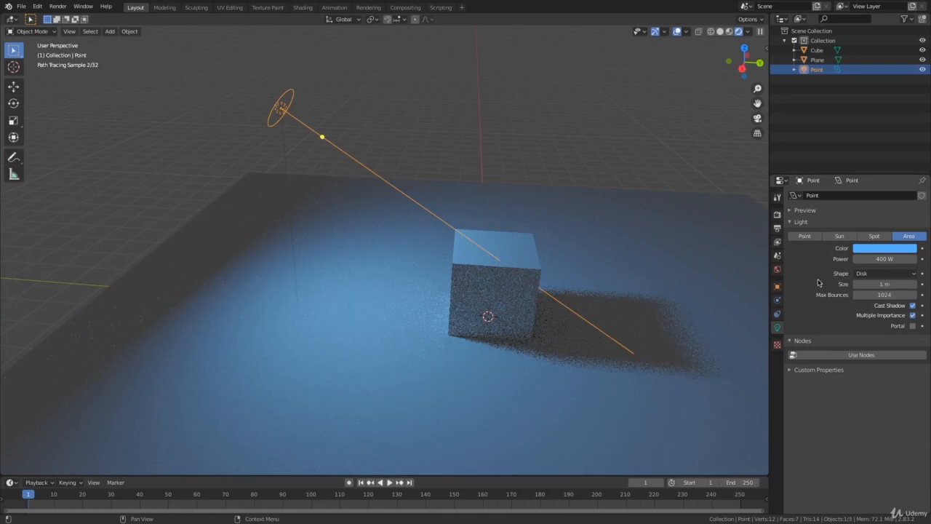
middle_click_drag(662, 349, 615, 322)
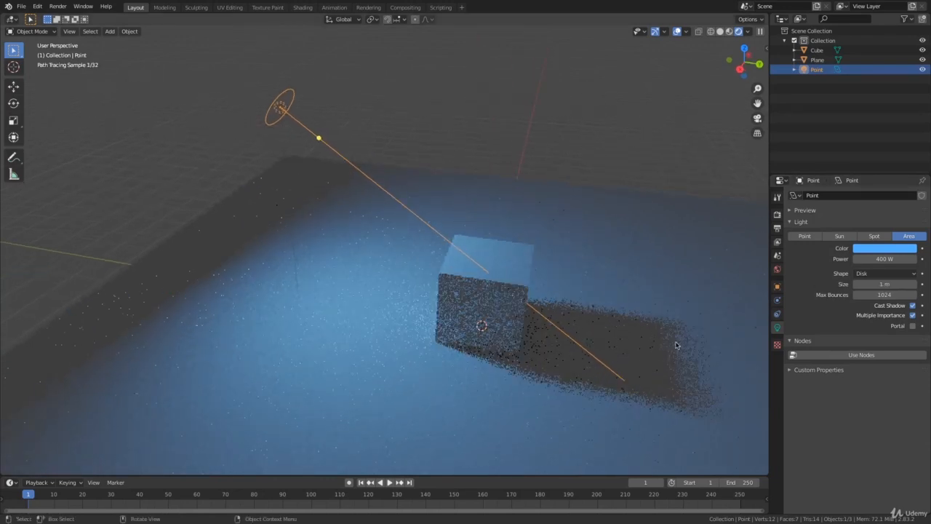
left_click(545, 108)
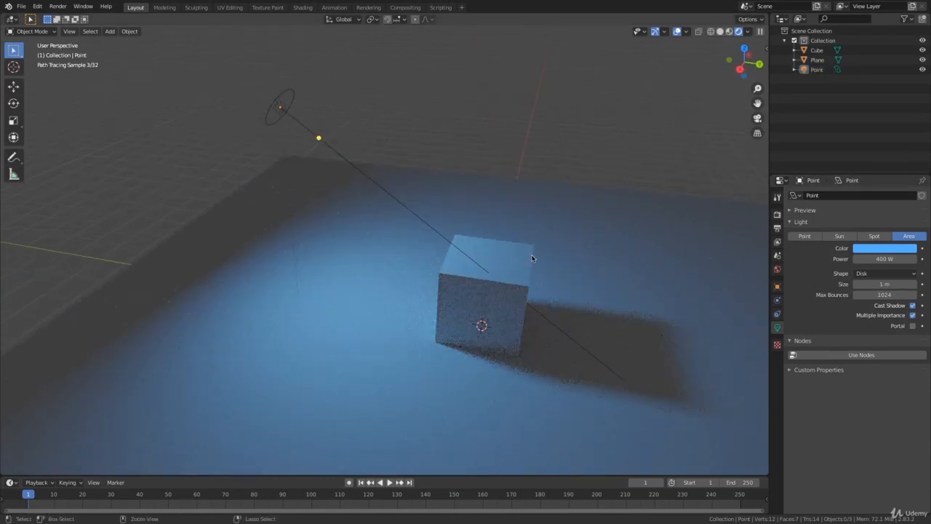
Add a second light of type Point and raise it vertically above the cube
middle_click_drag(509, 251, 495, 255)
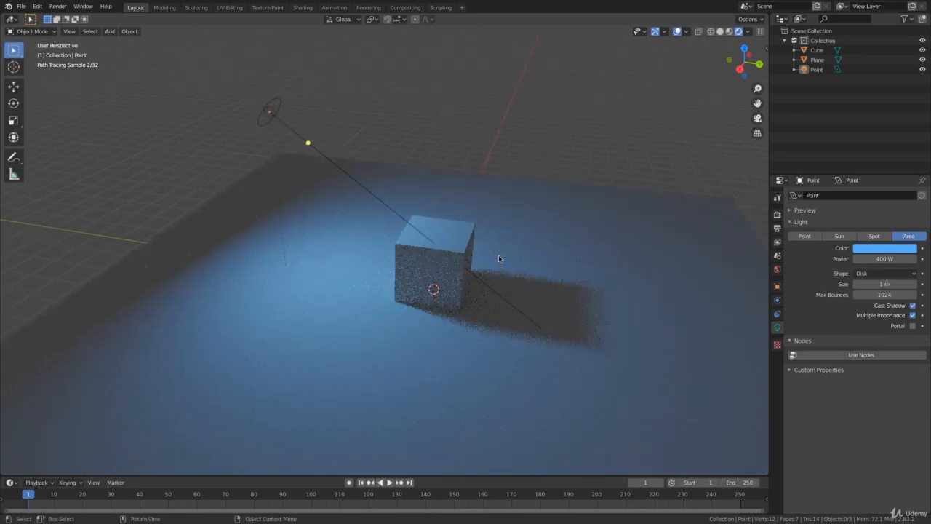
key("shift+a")
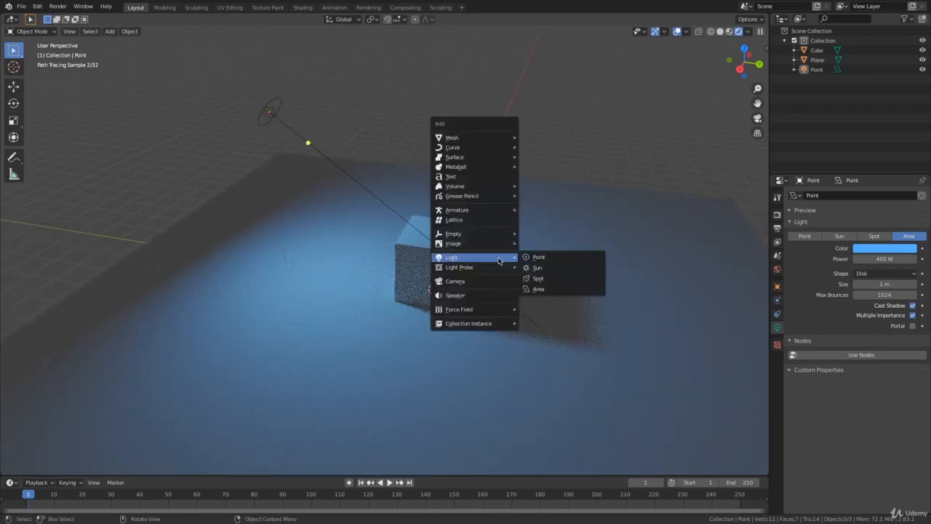
left_click(540, 256)
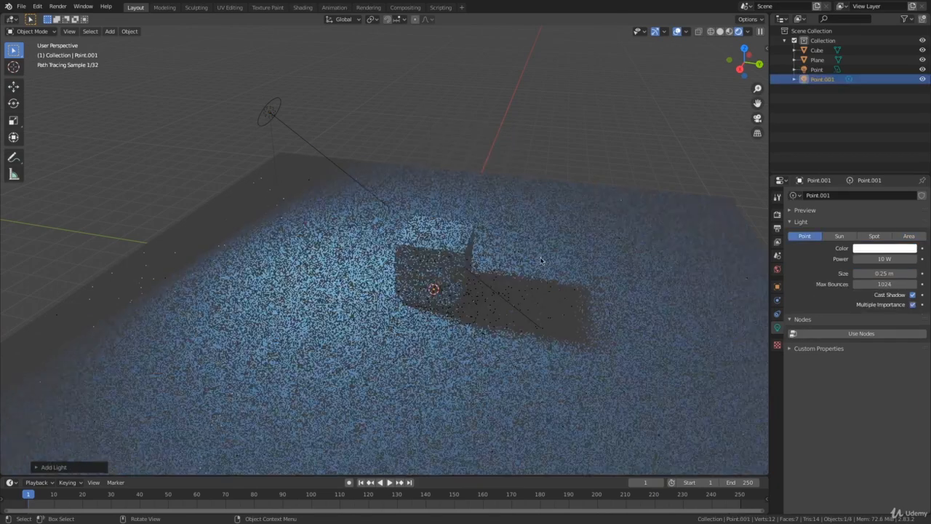
key("g")
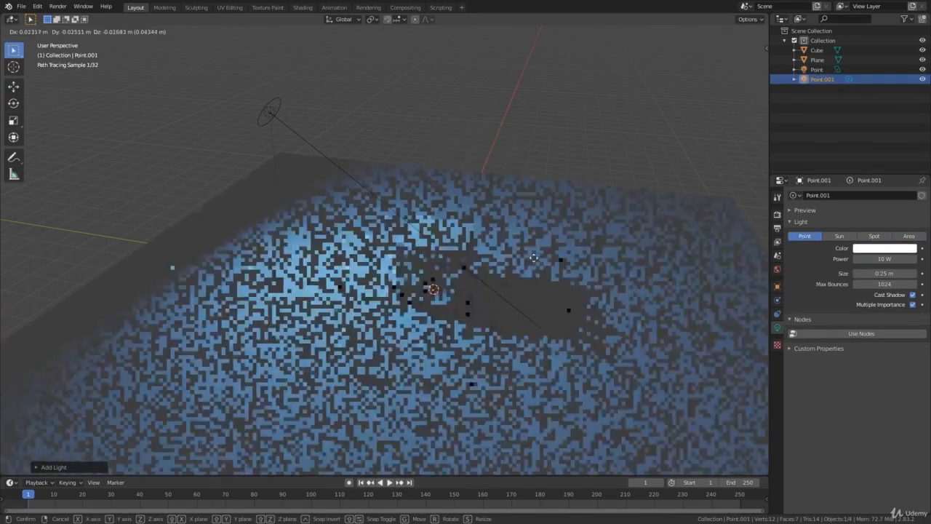
key("z")
left_click(532, 114)
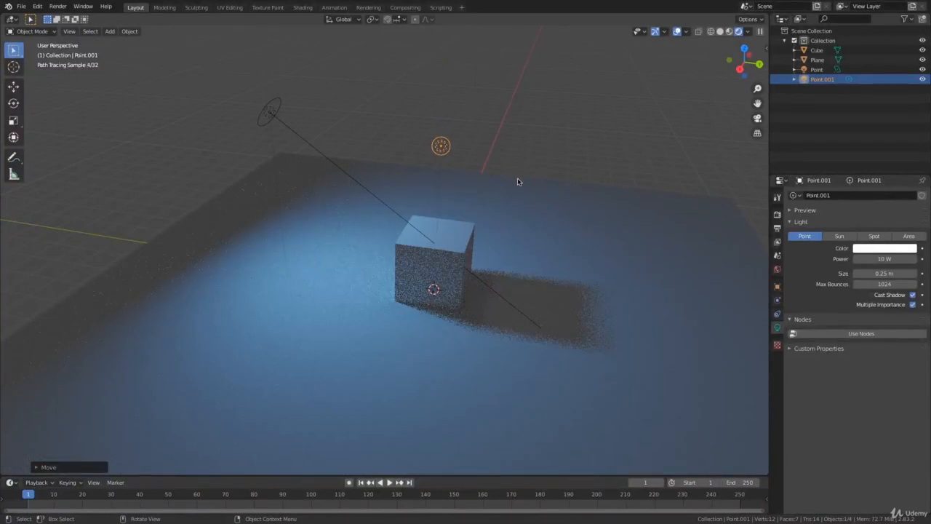
Move the new point light about 2.5 m along the global Y axis, away from the area light
key("g")
key("y")
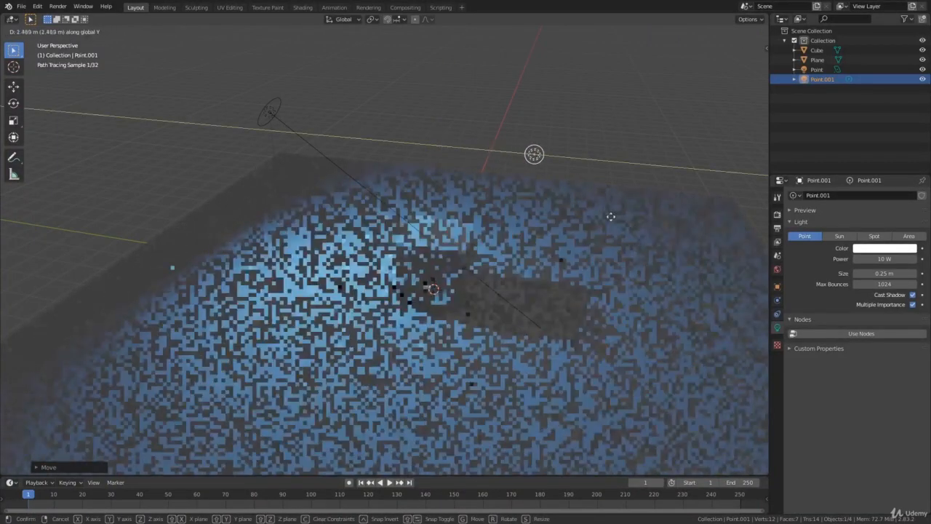
left_click(616, 215)
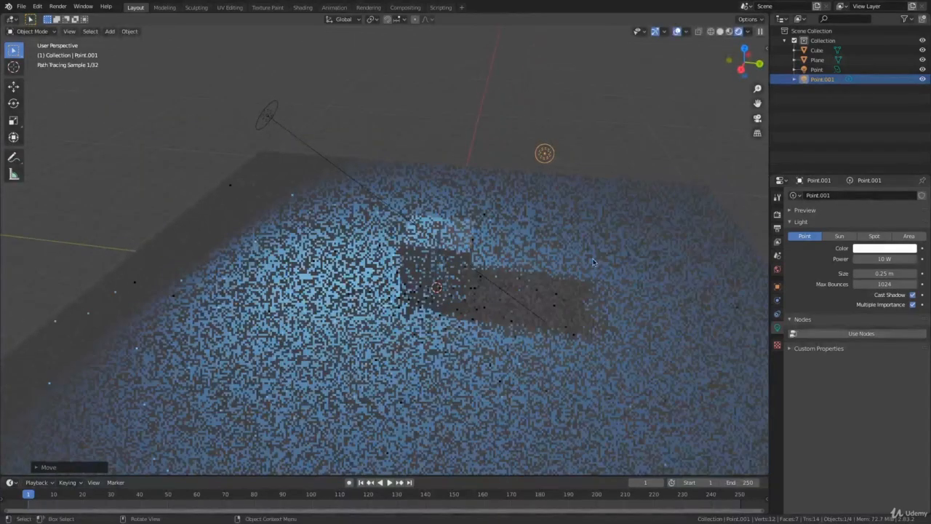
Give the new point light a saturated orange-red color and set its power to 500 W
middle_click_drag(542, 219, 528, 207)
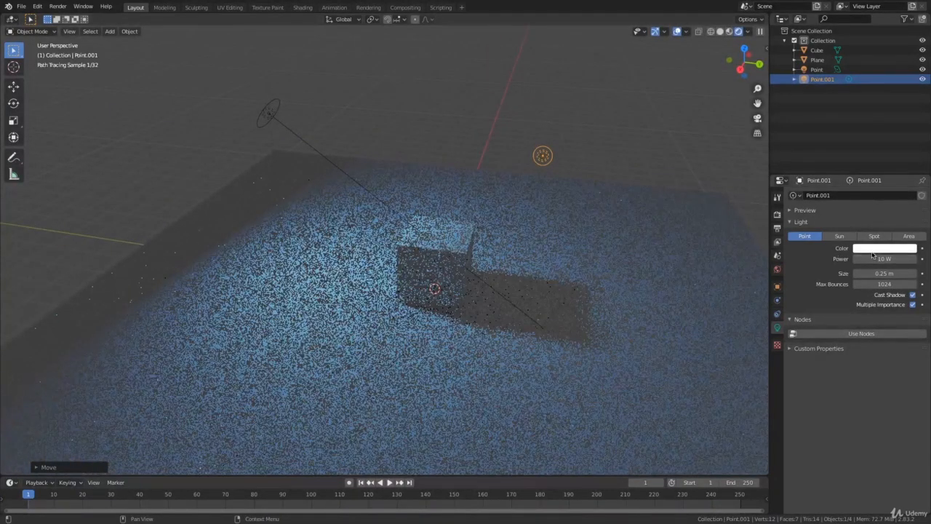
left_click(874, 253)
left_click(865, 173)
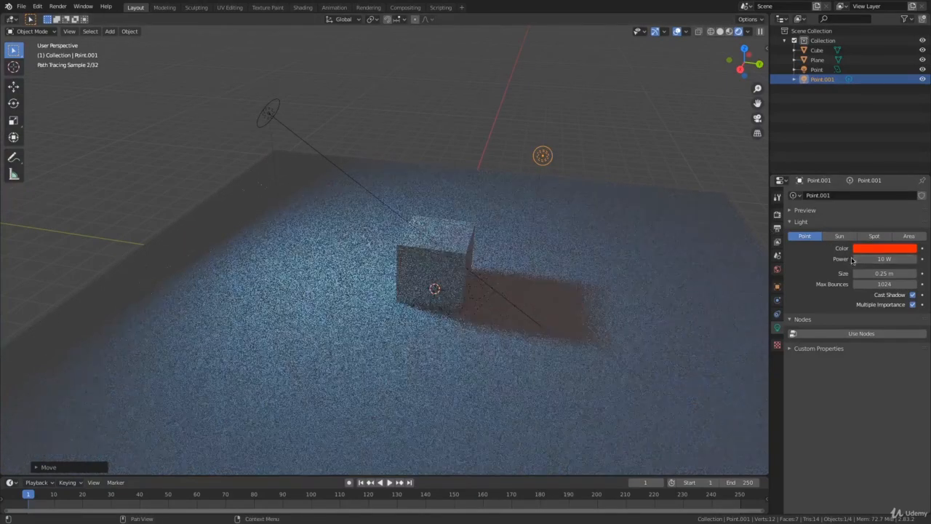
left_click(885, 259)
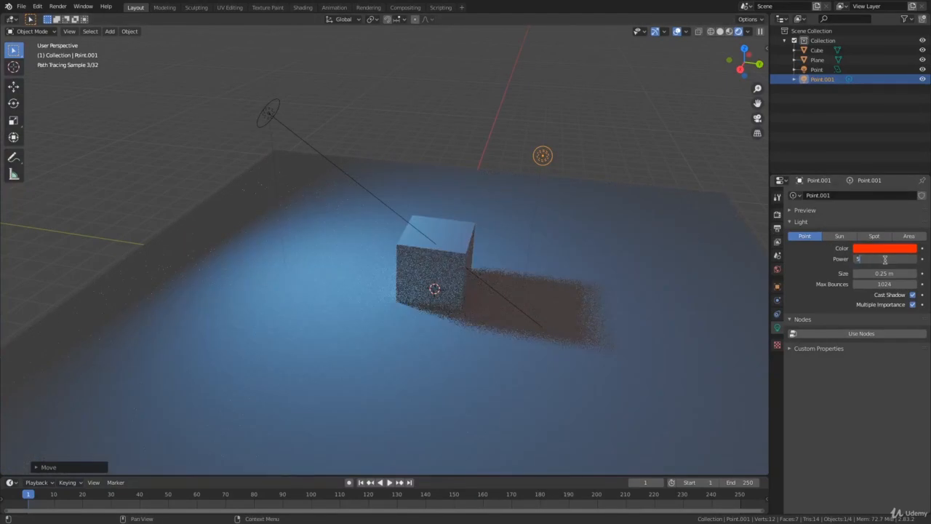
key("Return")
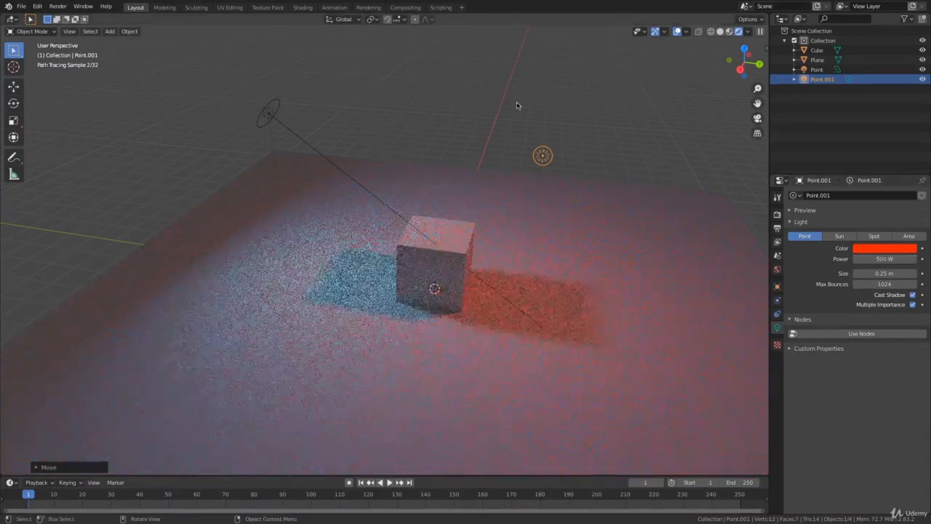
left_click(552, 225)
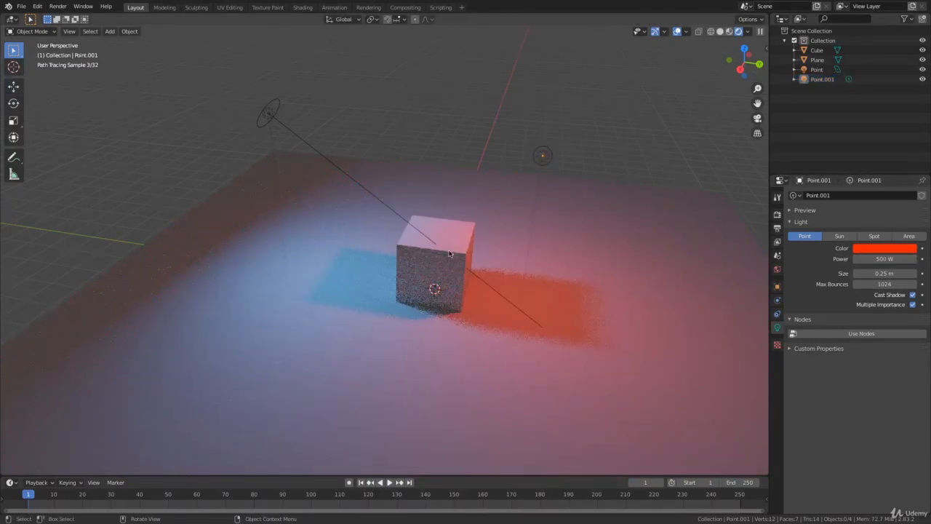
Change the area light's color to a deeper, more saturated blue and view the two-colored lighting around the cube
left_click(272, 112)
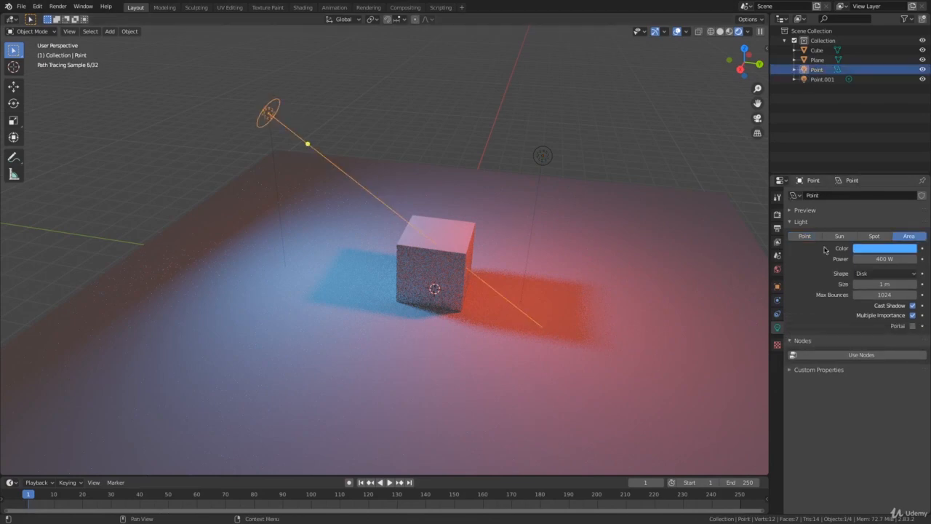
left_click(860, 249)
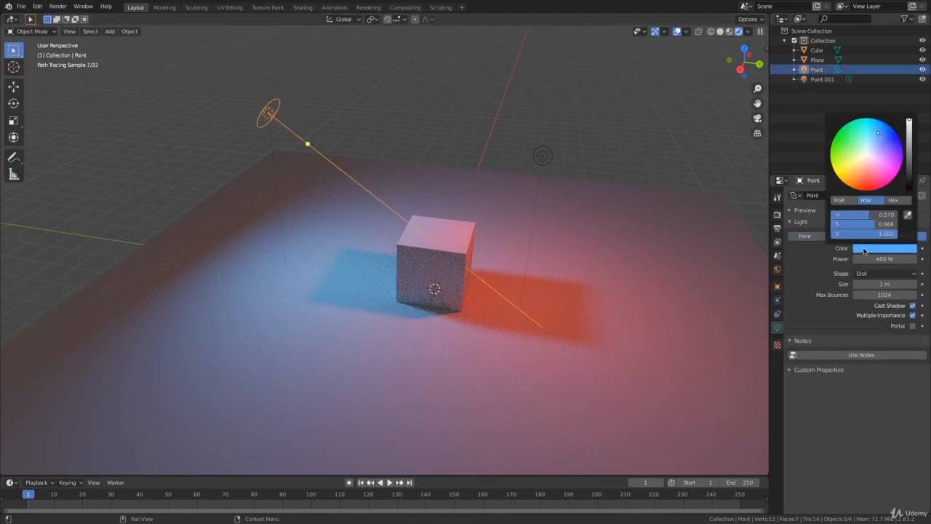
left_click(889, 133)
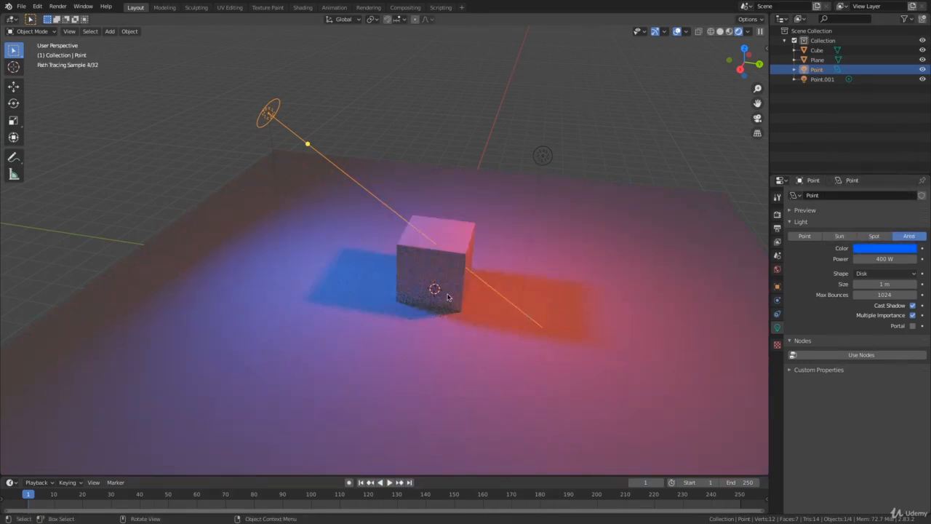
mouse_move(418, 299)
middle_mouse_down()
mouse_move(433, 291)
mouse_move(582, 307)
mouse_move(617, 293)
mouse_move(512, 294)
mouse_move(529, 245)
mouse_move(538, 262)
mouse_move(524, 291)
mouse_move(533, 269)
middle_mouse_up()
left_click(615, 155)
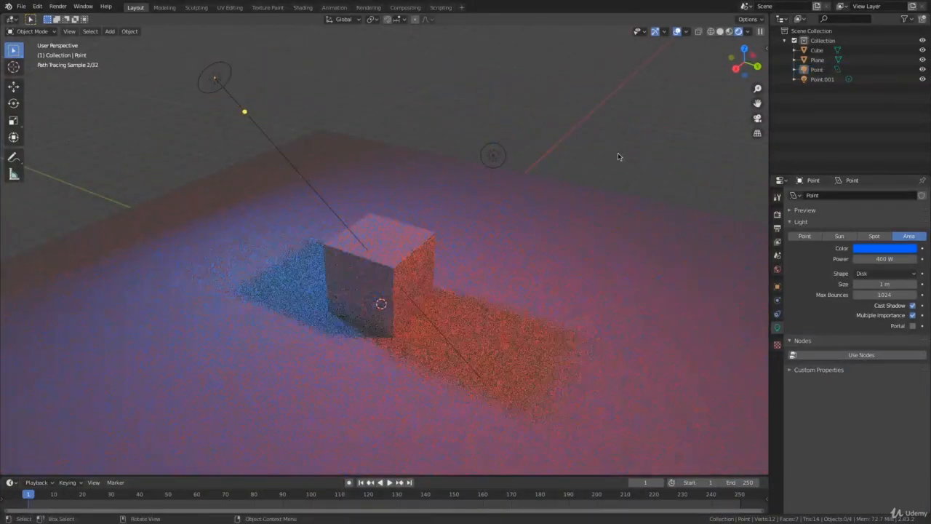
middle_click_drag(619, 153, 594, 182)
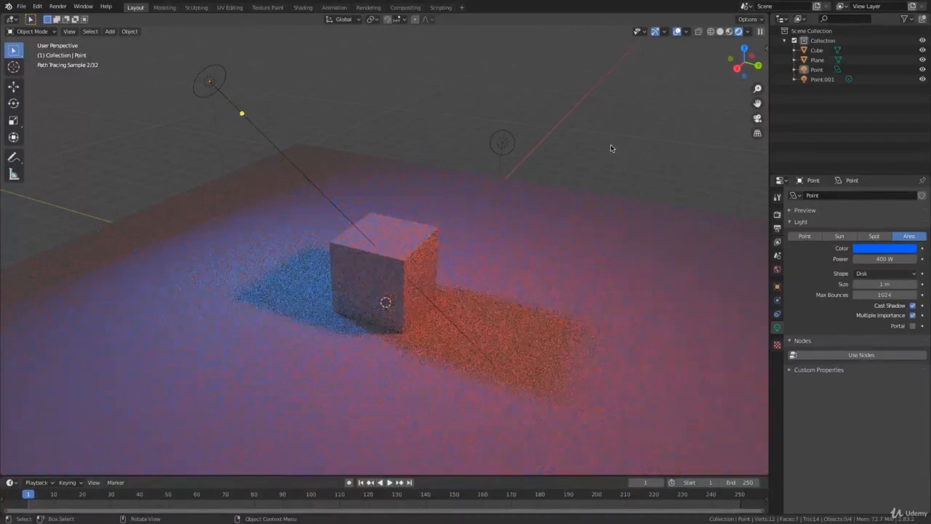